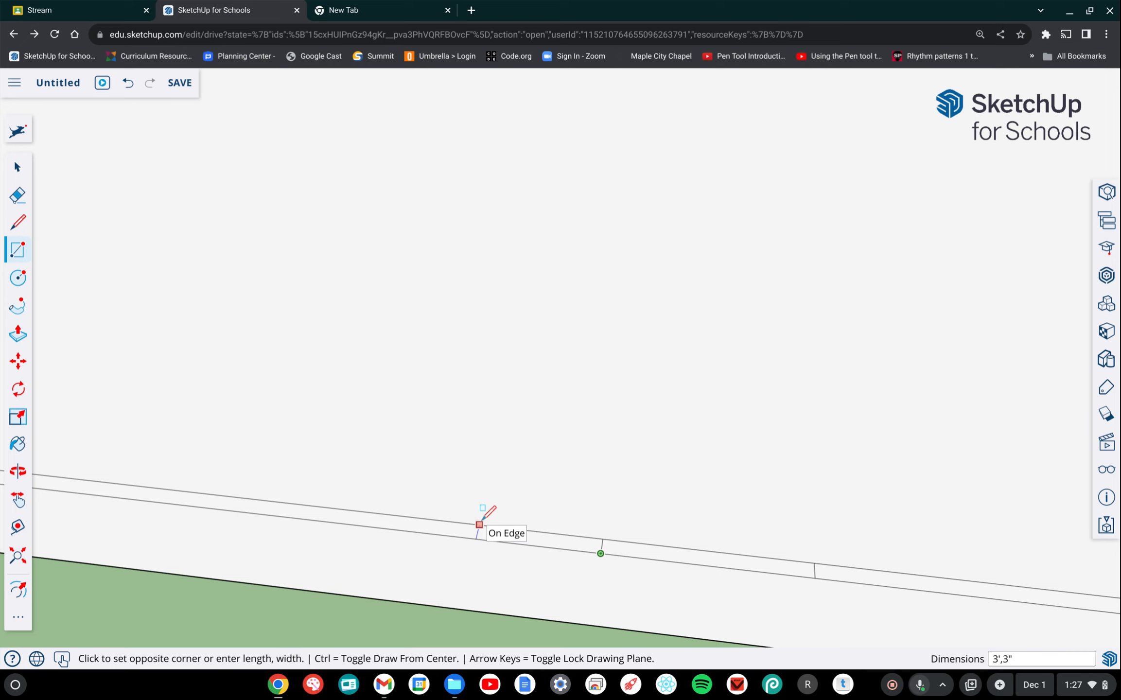
Draw a 3' by 3" rectangle on top of the front base trim next to its midpoint and erase the midpoint divider between the two rectangles
left_click(481, 521)
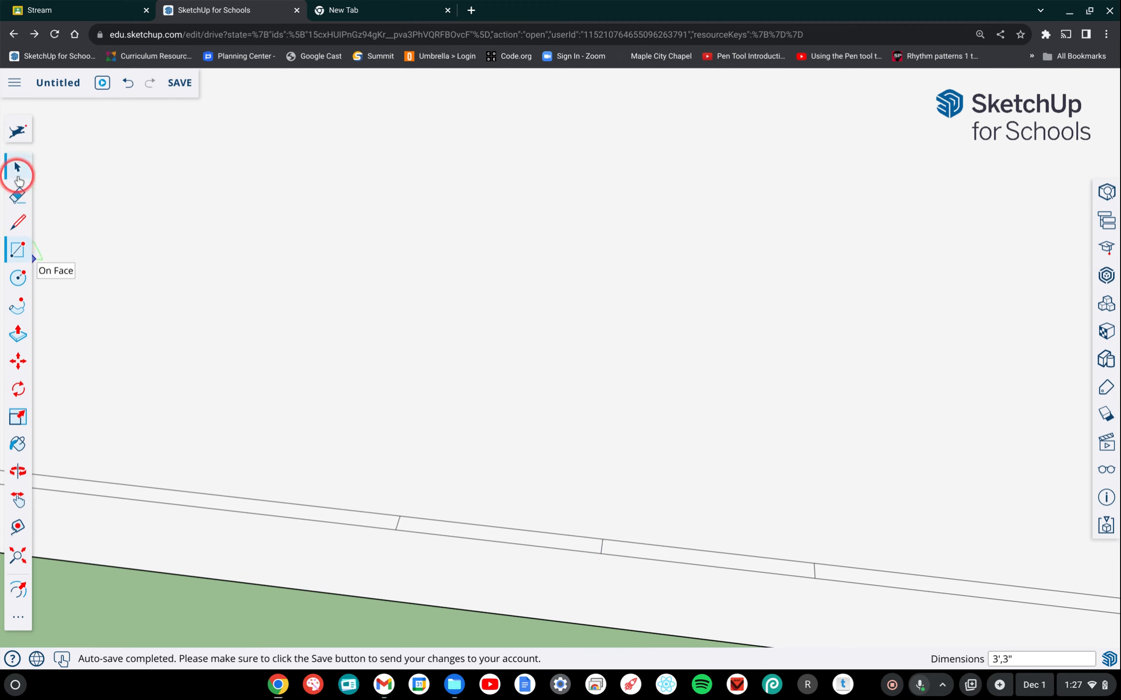
left_click(17, 194)
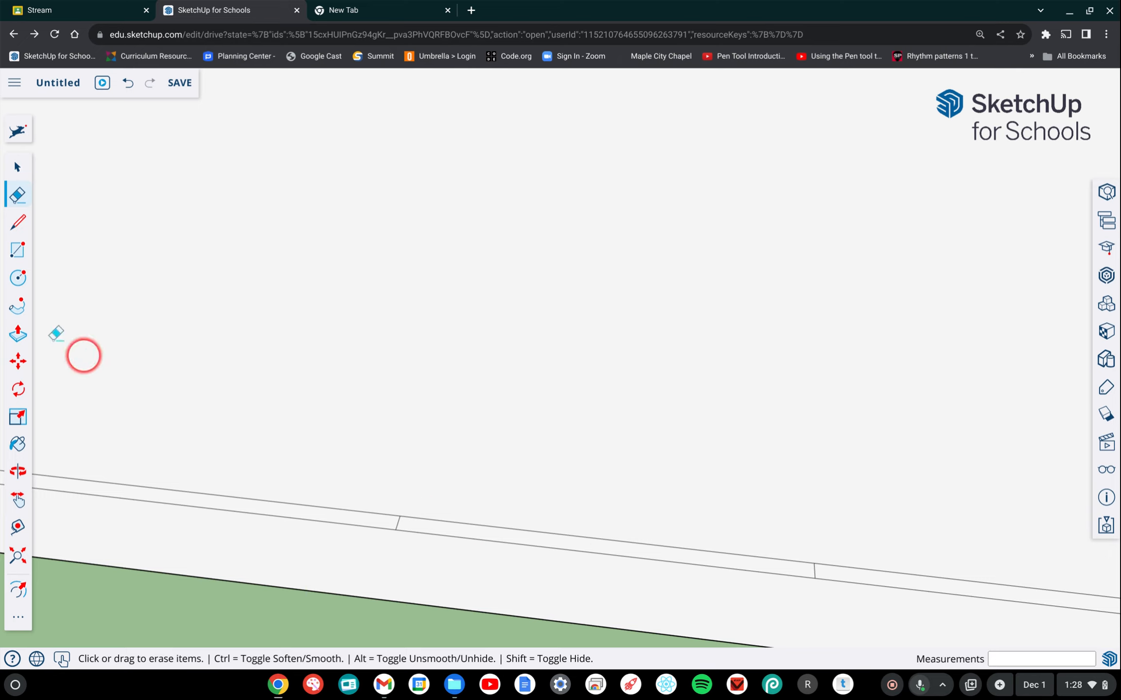
Push the merged middle section of the front base trim down 2' to ground level with Push/Pull
left_click(19, 335)
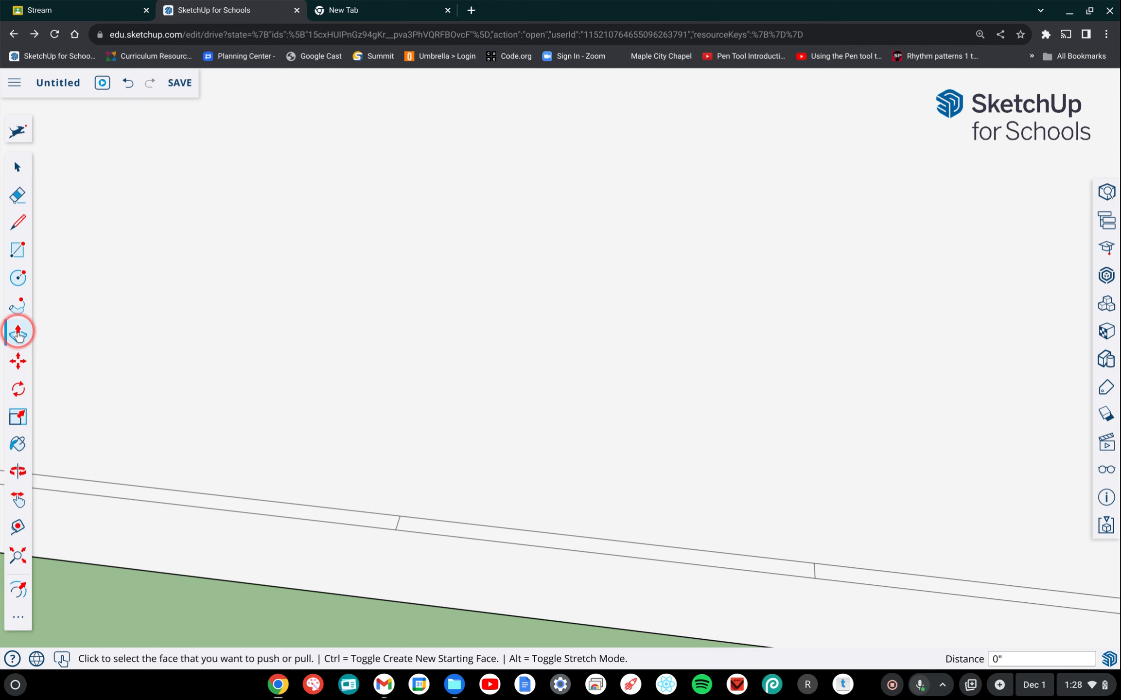
left_click(482, 540)
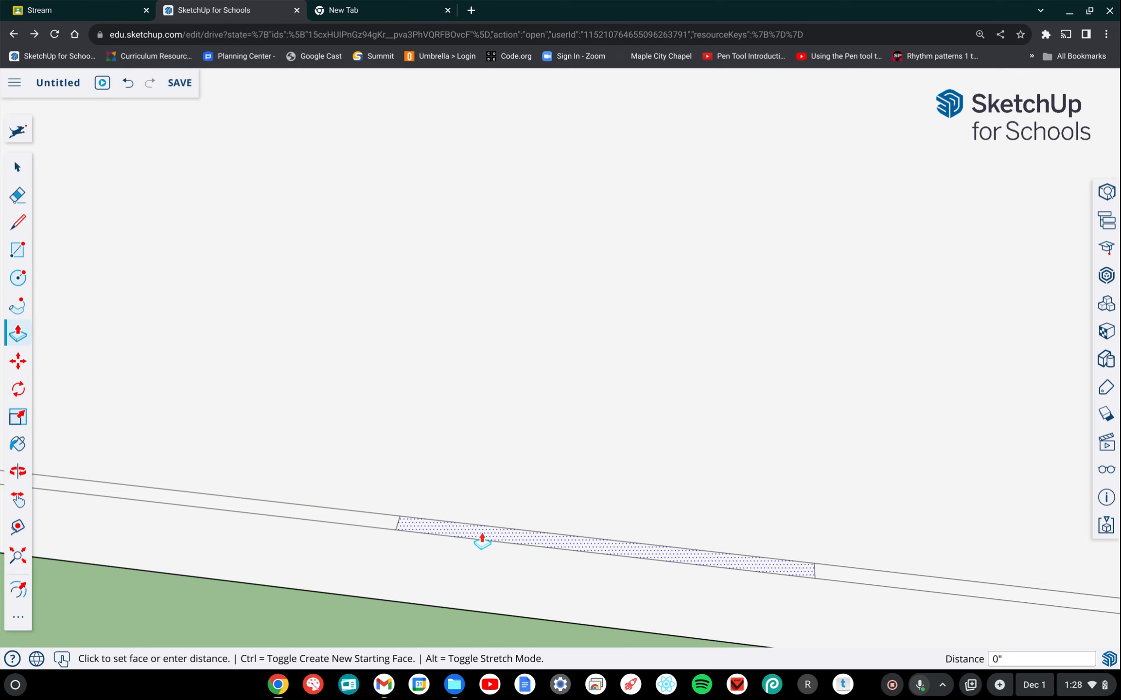
left_click_drag(482, 539, 483, 615)
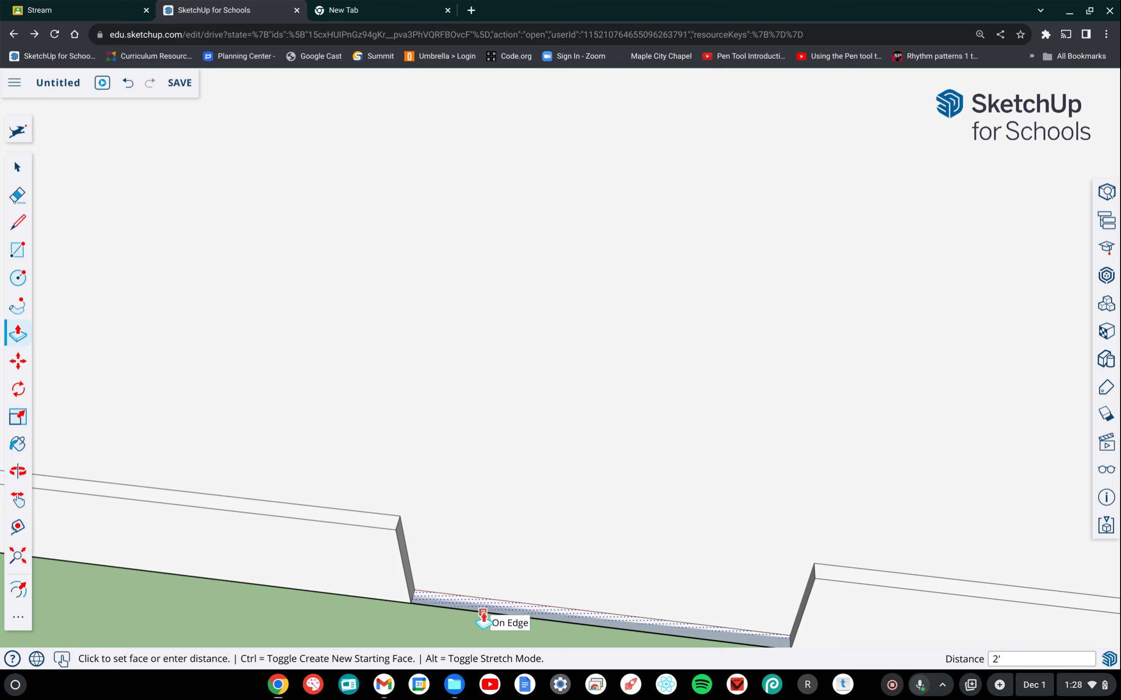
left_click_drag(483, 613, 484, 616)
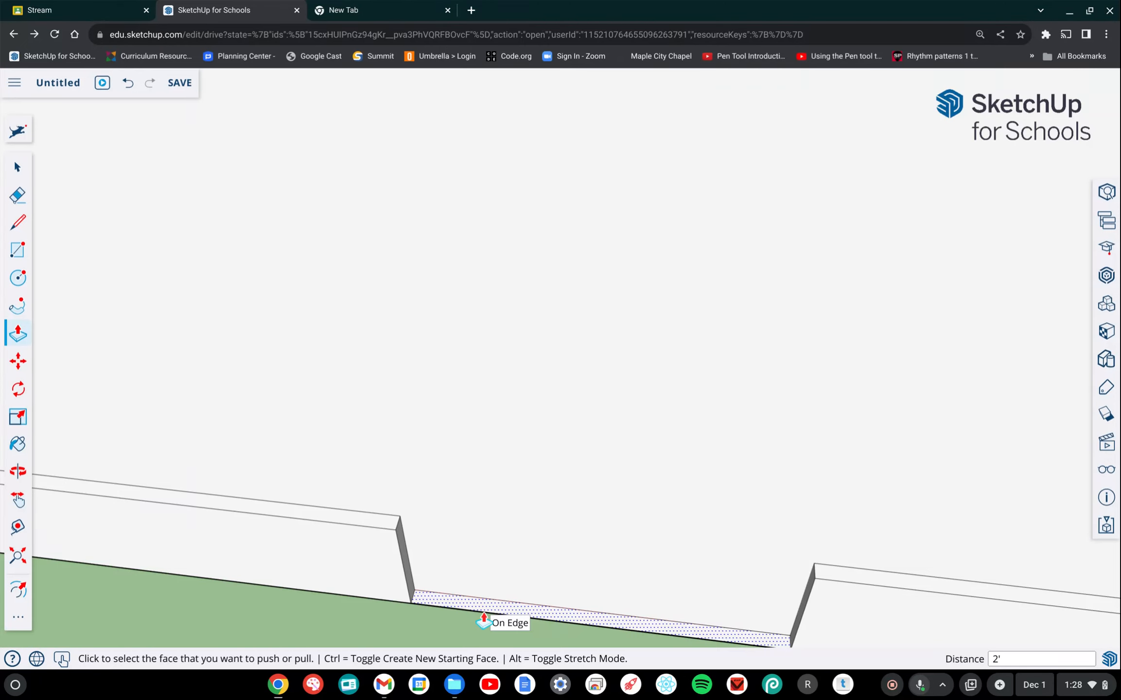
Erase the leftover front edge of the thin strip at ground level in the door gap
middle_click_drag(484, 613, 490, 590)
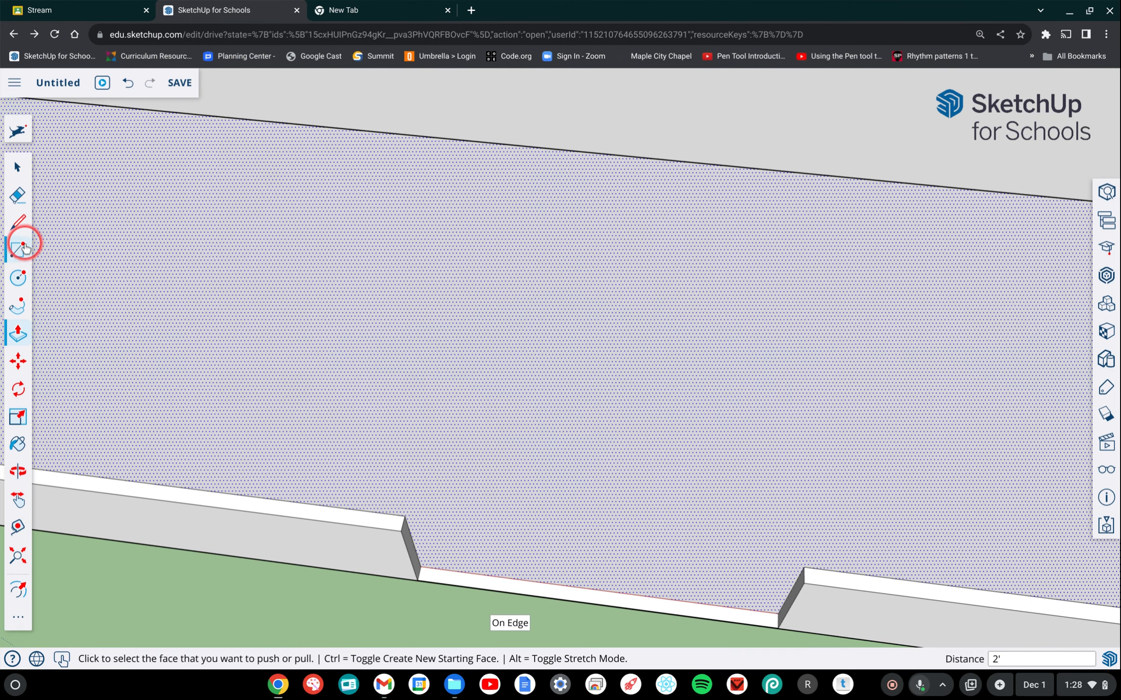
left_click(18, 196)
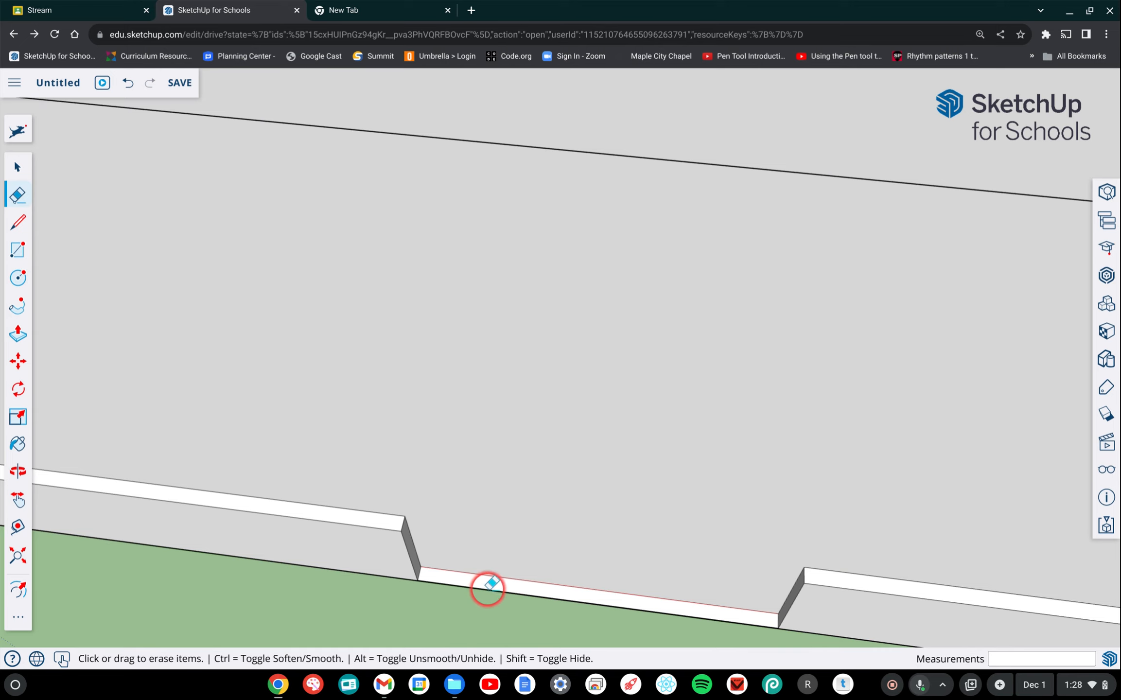
left_click(490, 589)
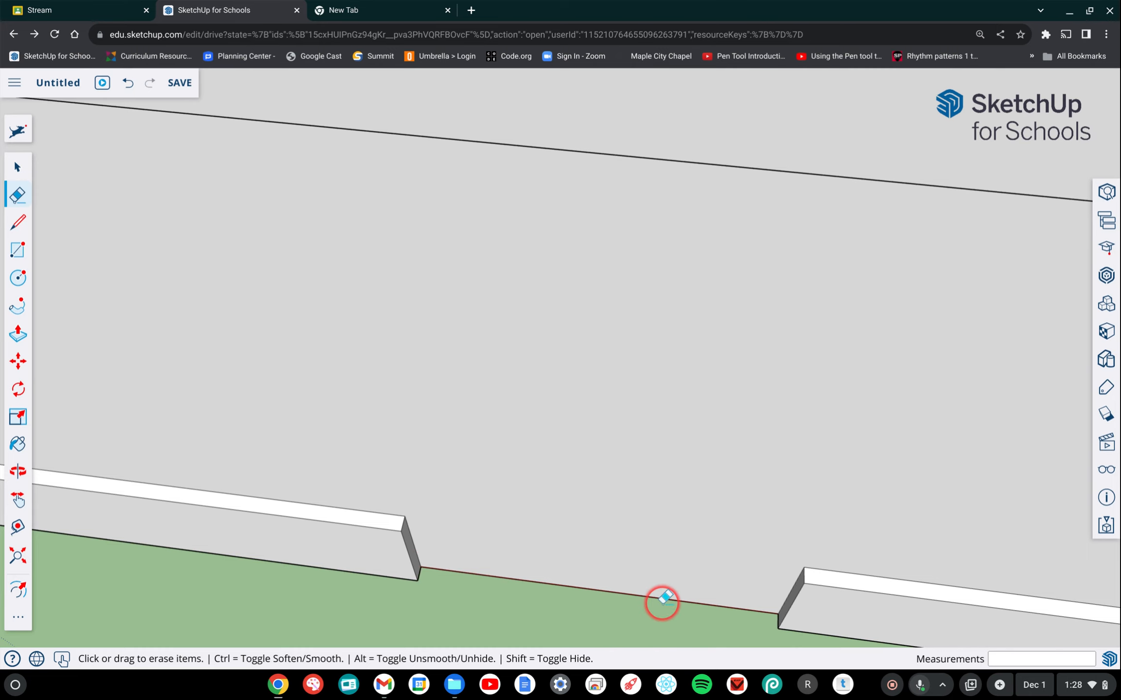
Examine the cleared door gap in the front base trim and the building as a whole
scroll(665, 597, "down", 1)
scroll(664, 598, "down", 1)
scroll(665, 597, "up", 3)
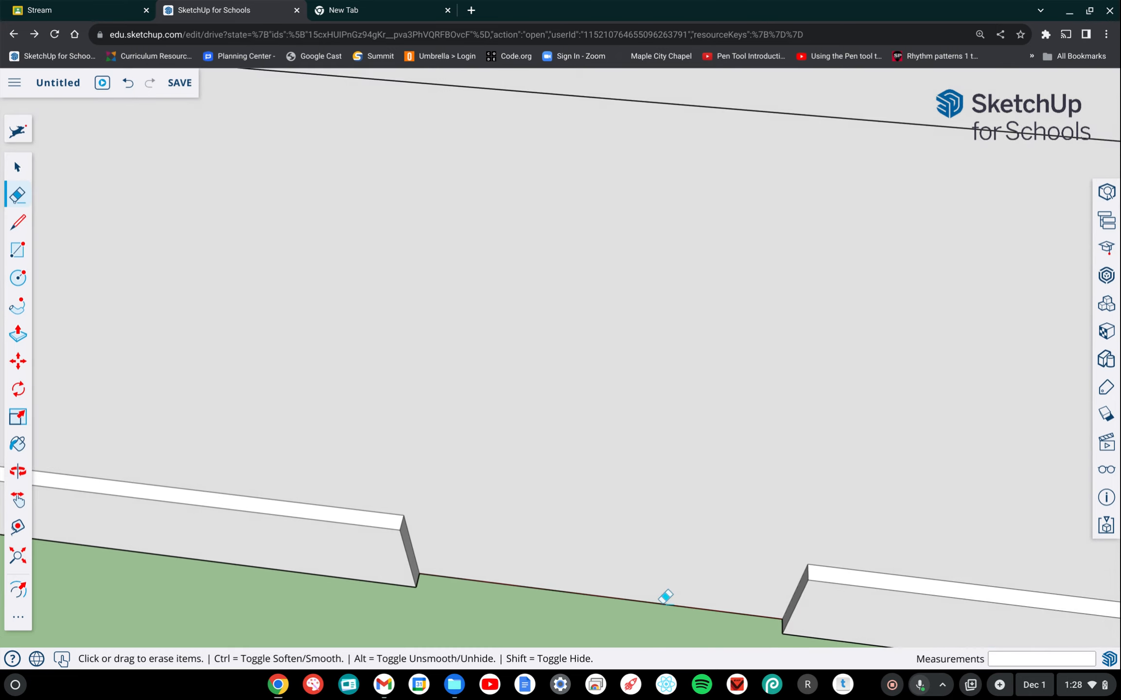
scroll(664, 597, "down", 2)
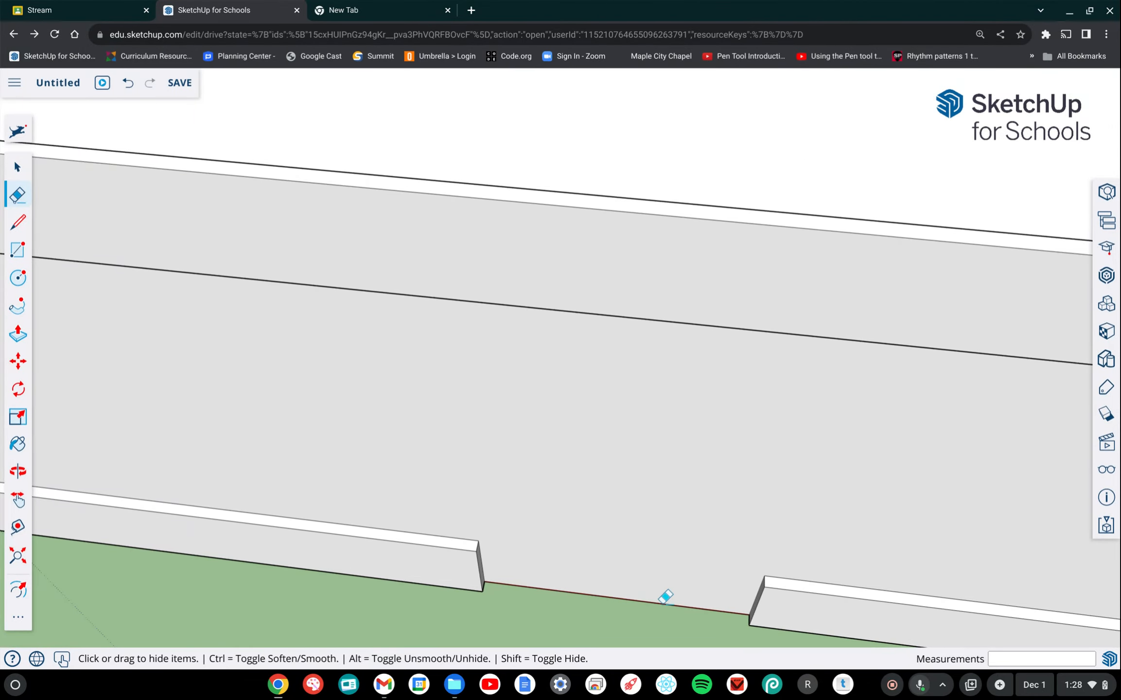
scroll(665, 598, "up", 2)
scroll(665, 598, "down", 2)
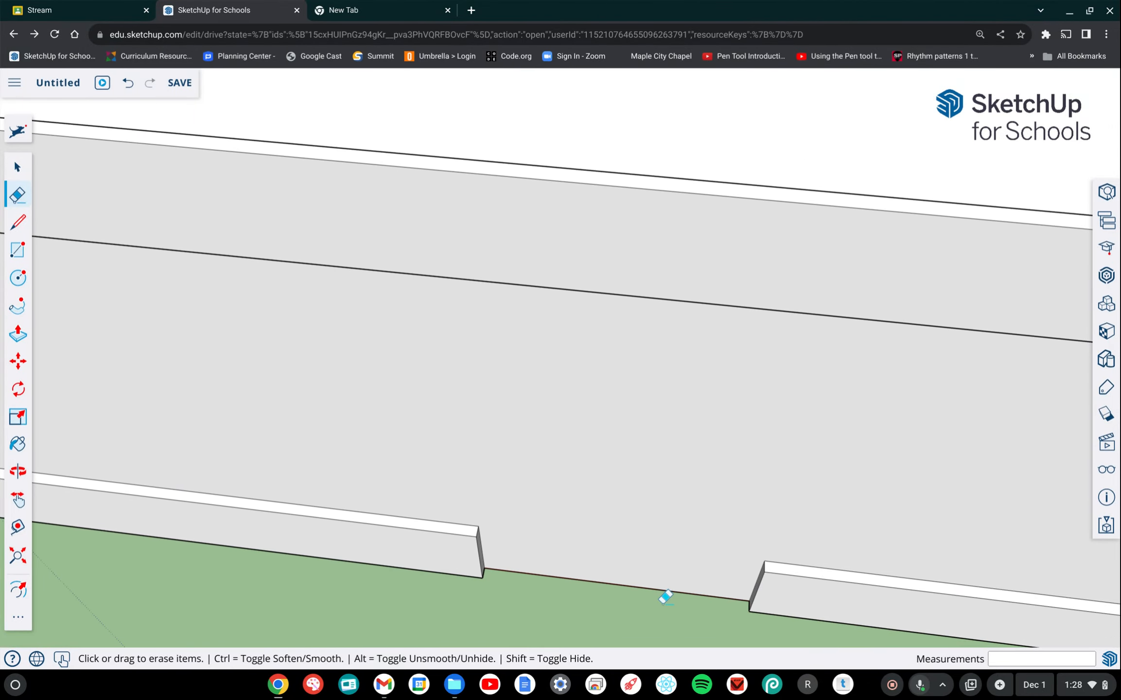
scroll(665, 598, "down", 5, "ctrl")
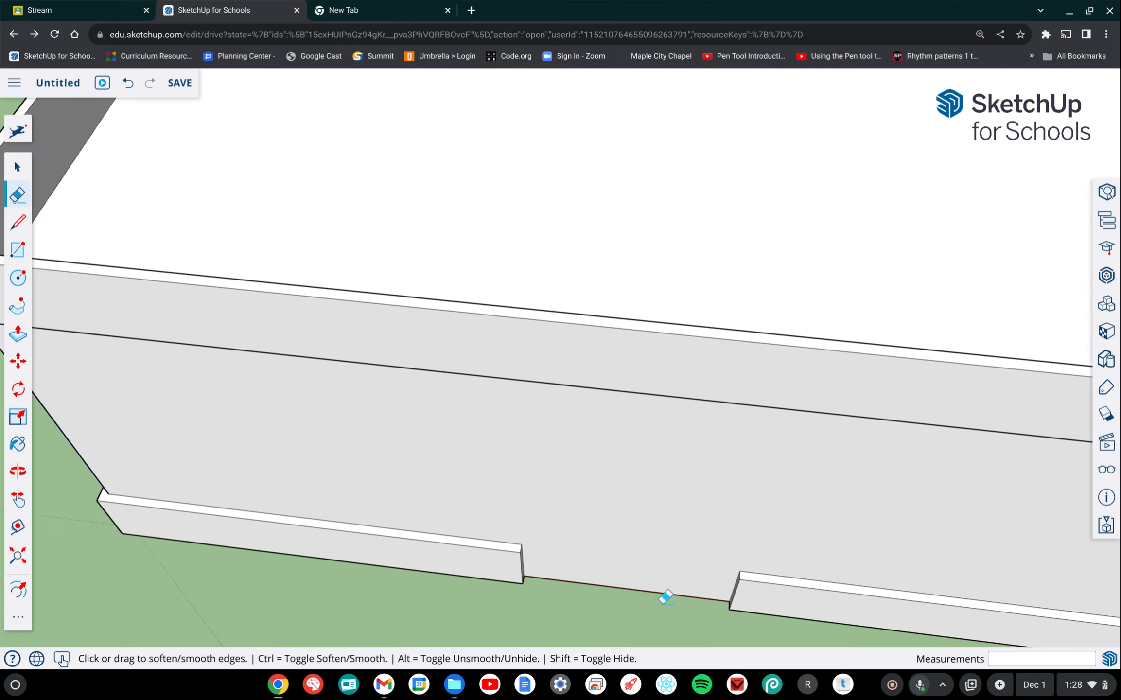
scroll(665, 597, "down", 3)
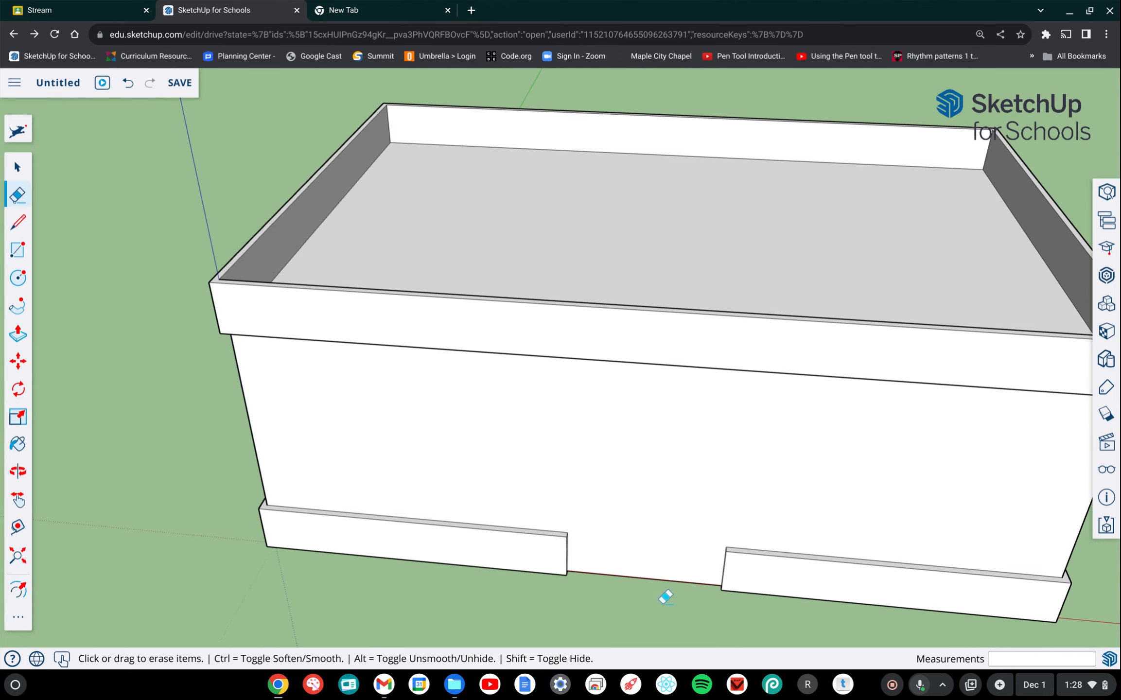
scroll(665, 596, "down", 3, "ctrl")
left_click(929, 233)
left_click(673, 228)
left_click(608, 441)
left_click(605, 528)
left_click(773, 339)
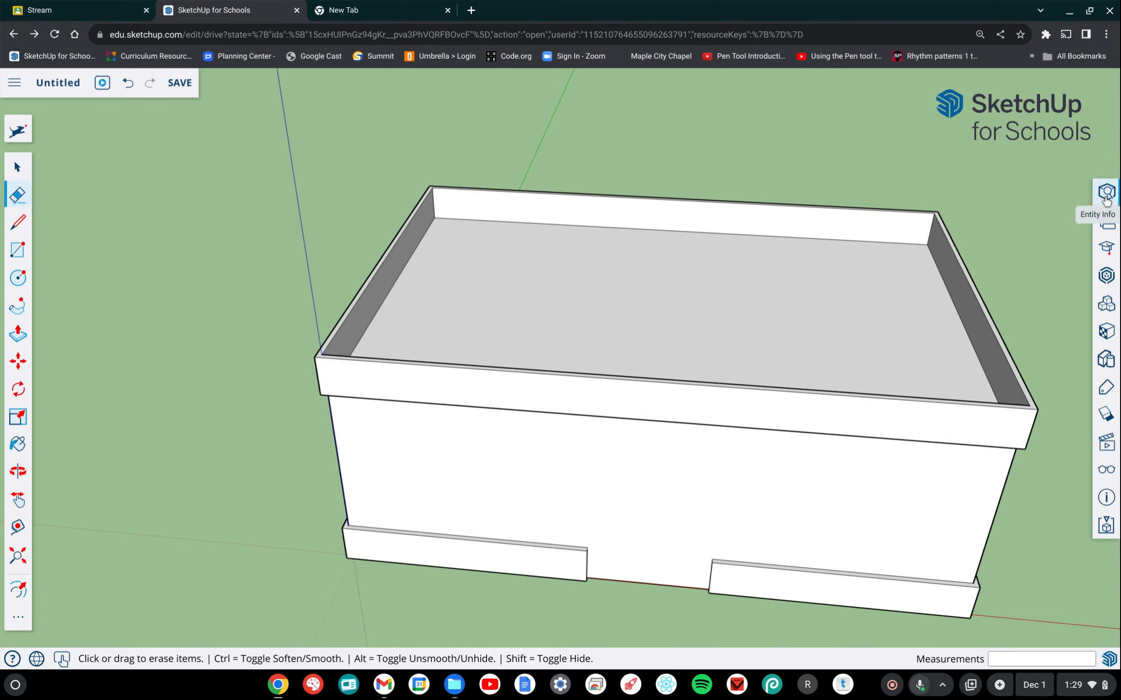
Search 3D Warehouse for "SketchUp for schools door" and show the results in Models
left_click(1111, 276)
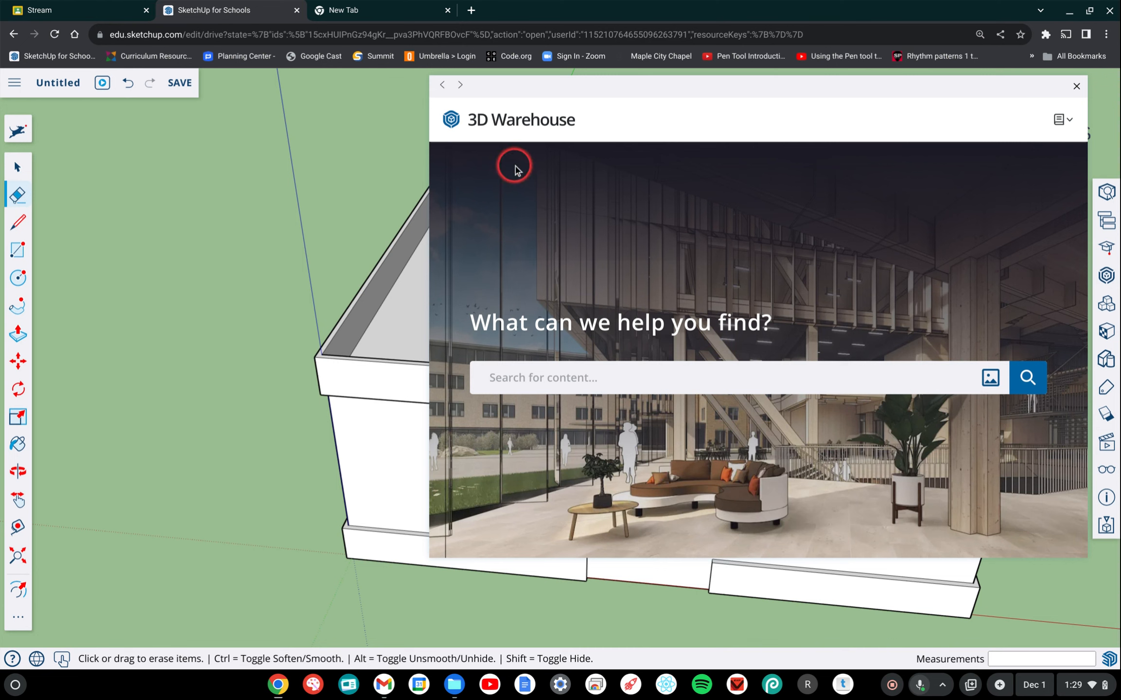
left_click(596, 372)
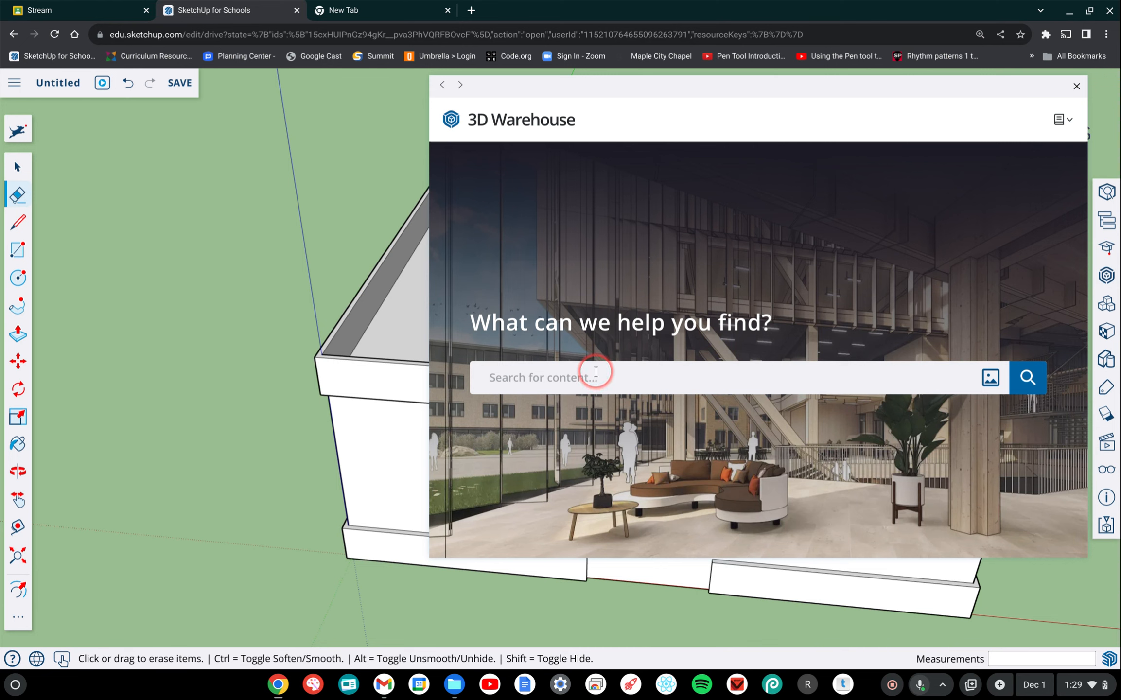
left_click(592, 375)
type("Sketc")
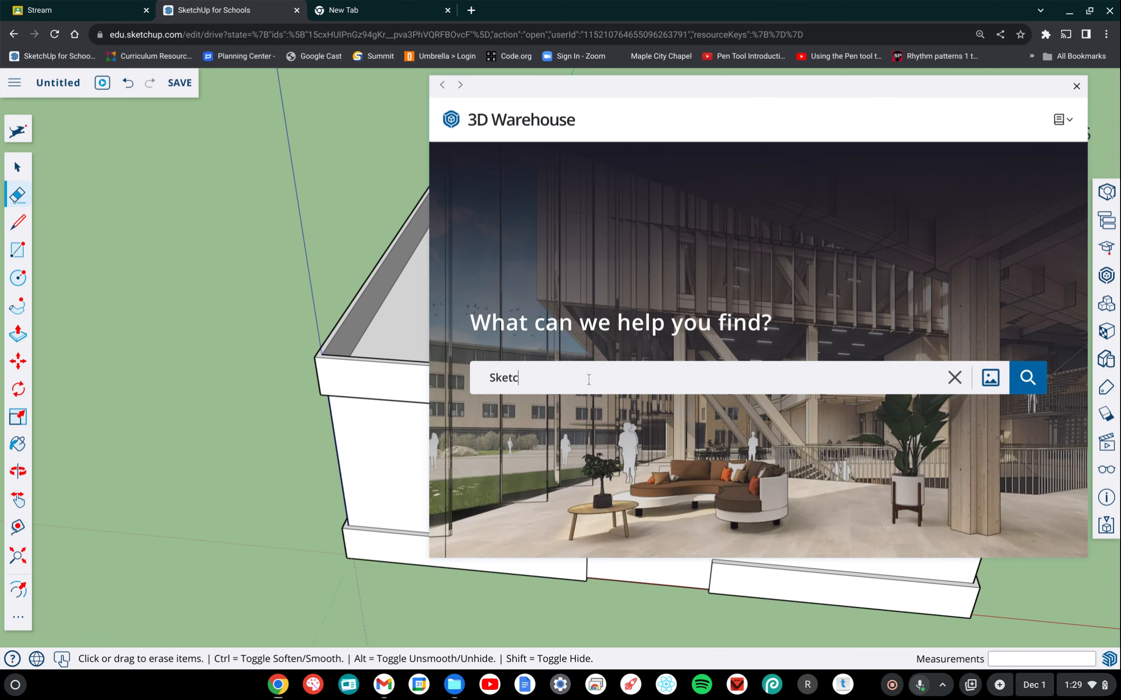
type("Up forketch")
type("schools")
type(" door")
key("Return")
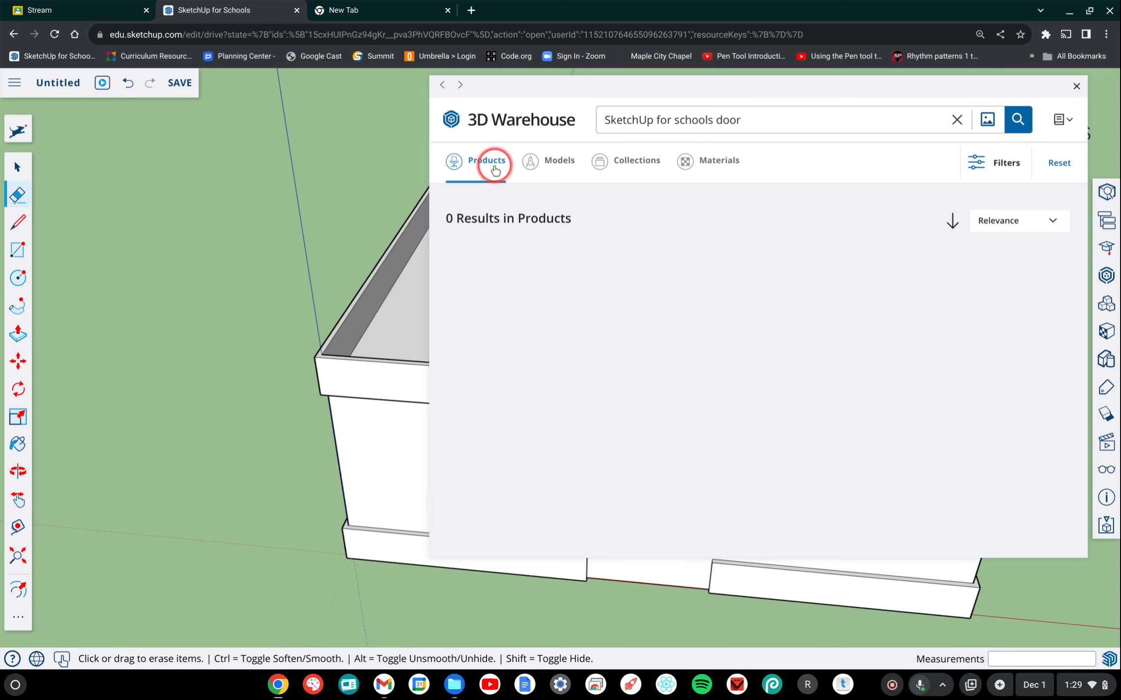
left_click(560, 164)
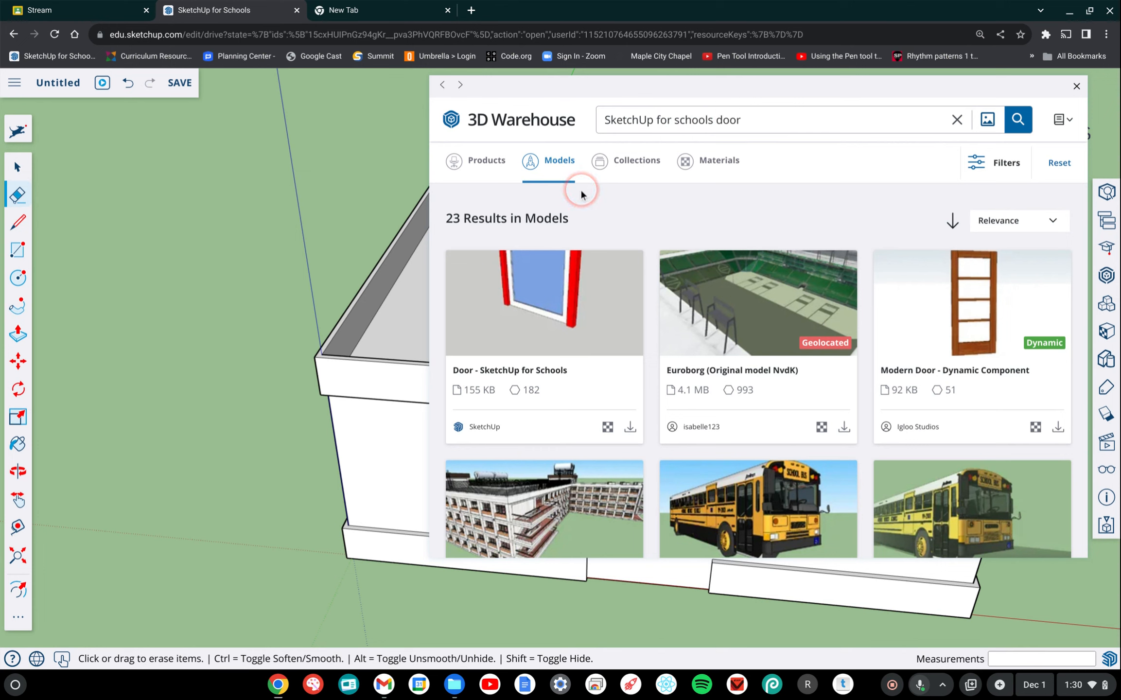
Review the details of the "Door - SketchUp for Schools" model and download it into the design
left_click(548, 315)
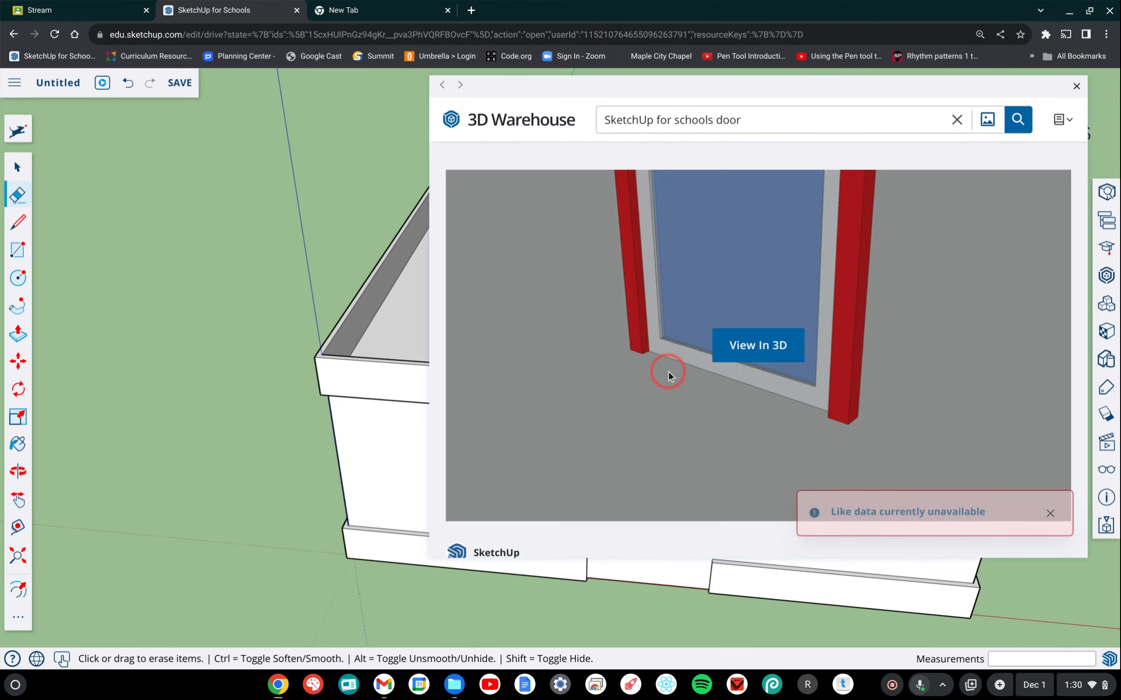
scroll(668, 371, "down", 4)
scroll(668, 371, "up", 1)
scroll(668, 372, "up", 2)
scroll(668, 371, "down", 4)
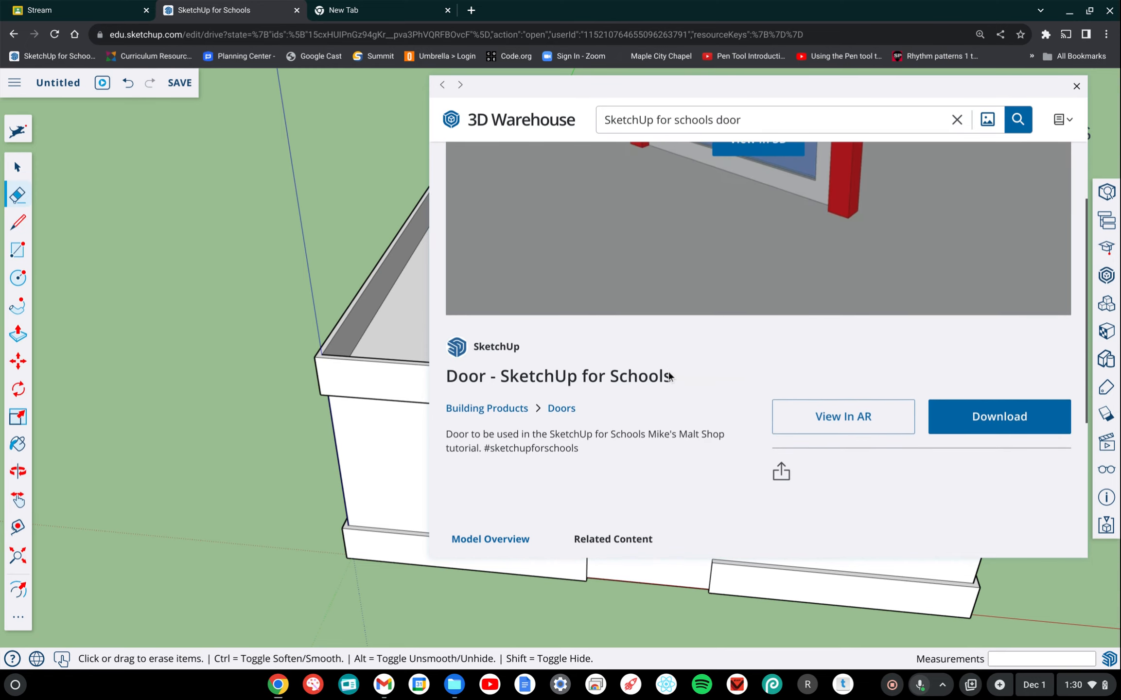
scroll(668, 375, "down", 1)
scroll(668, 376, "down", 2)
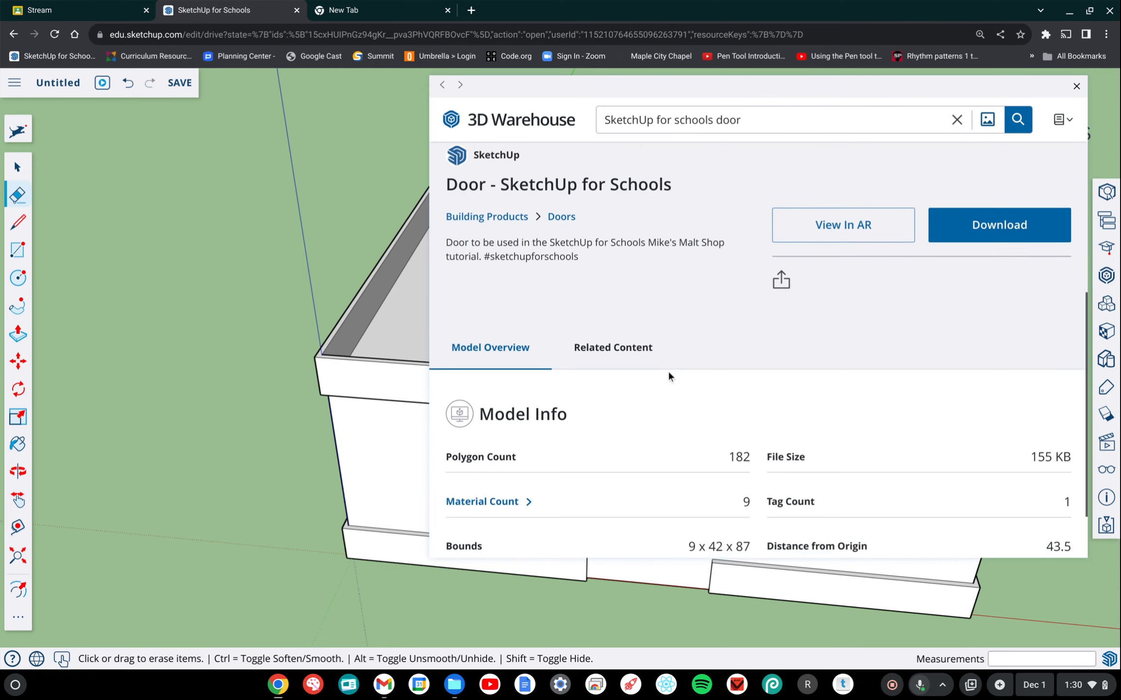
scroll(668, 372, "down", 1)
scroll(668, 375, "up", 4)
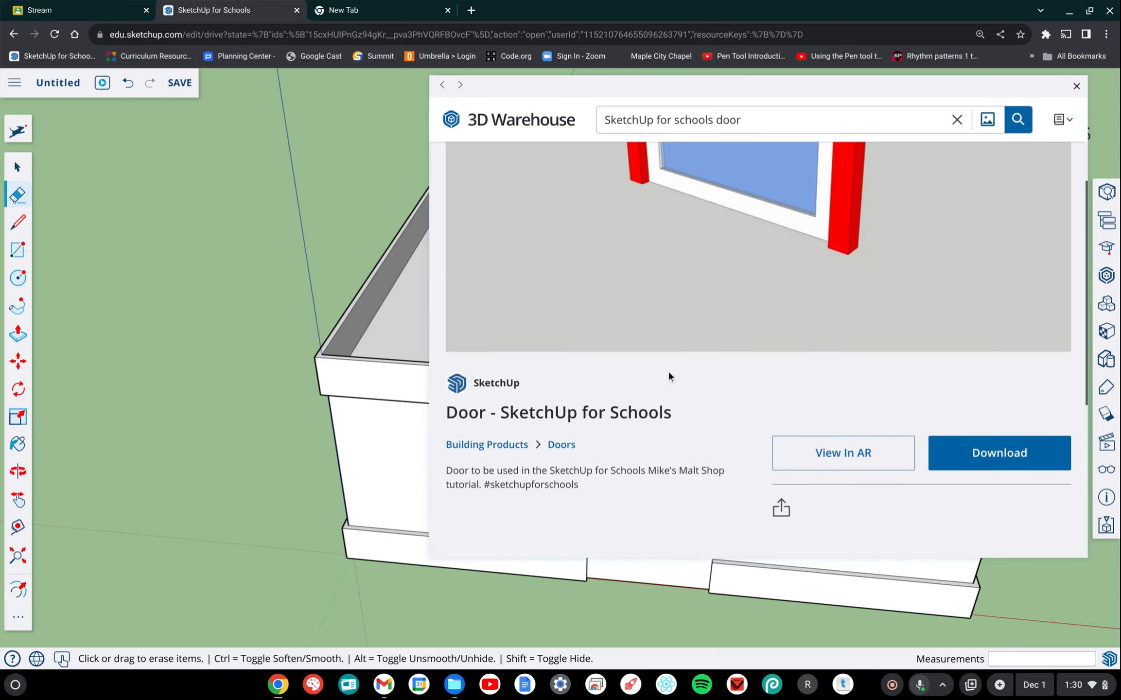
left_click(950, 507)
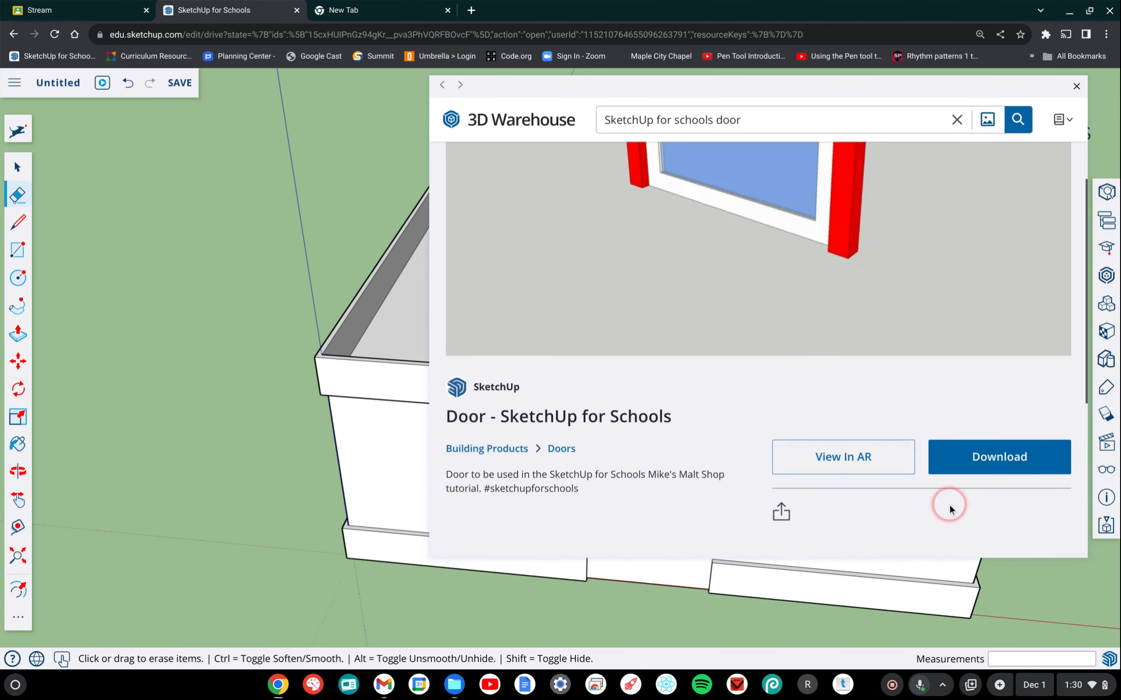
left_click(1004, 467)
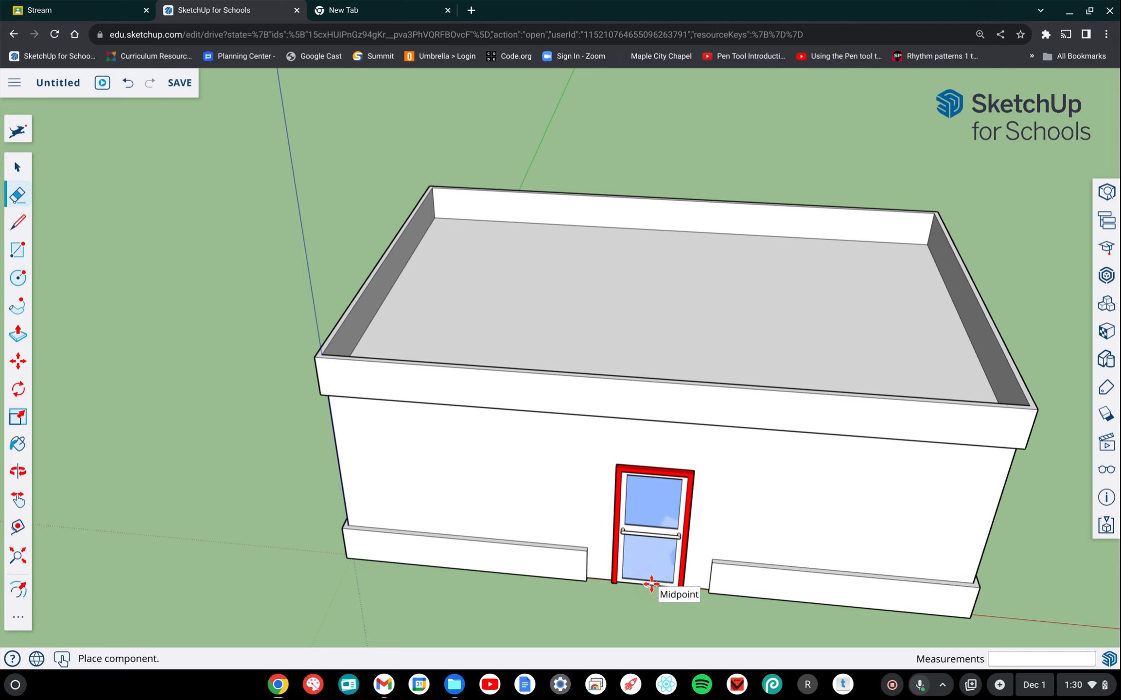
Place the door at the midpoint of the front wall's bottom edge, centred in the base trim gap
scroll(651, 584, "down", 3)
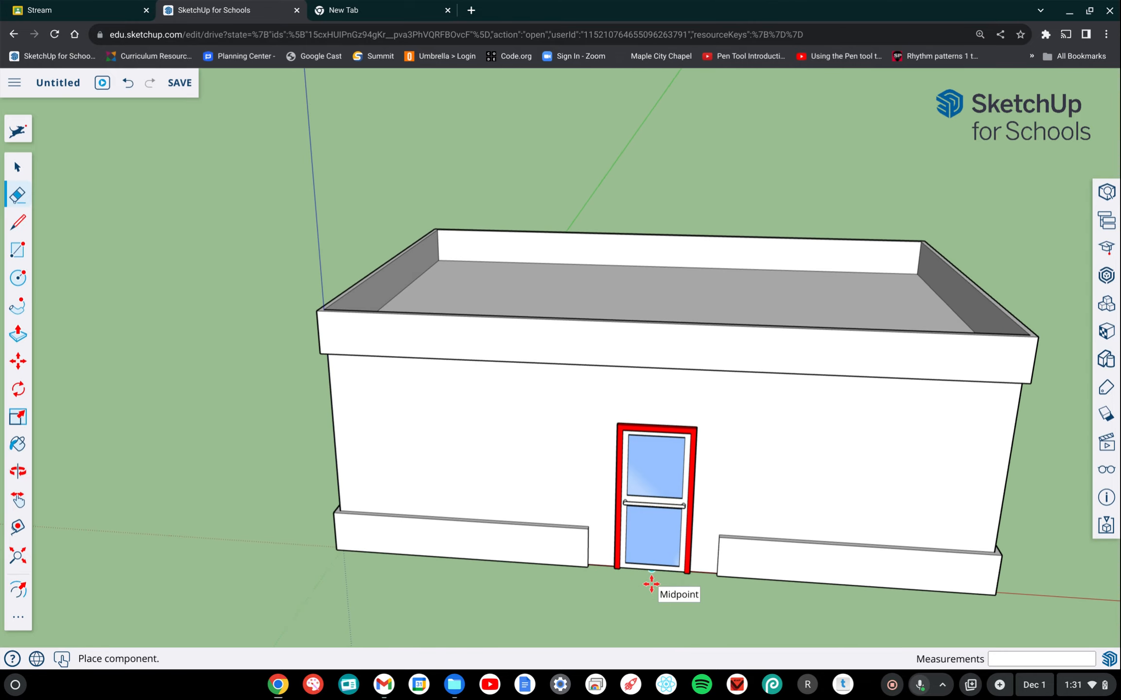
left_click(653, 566)
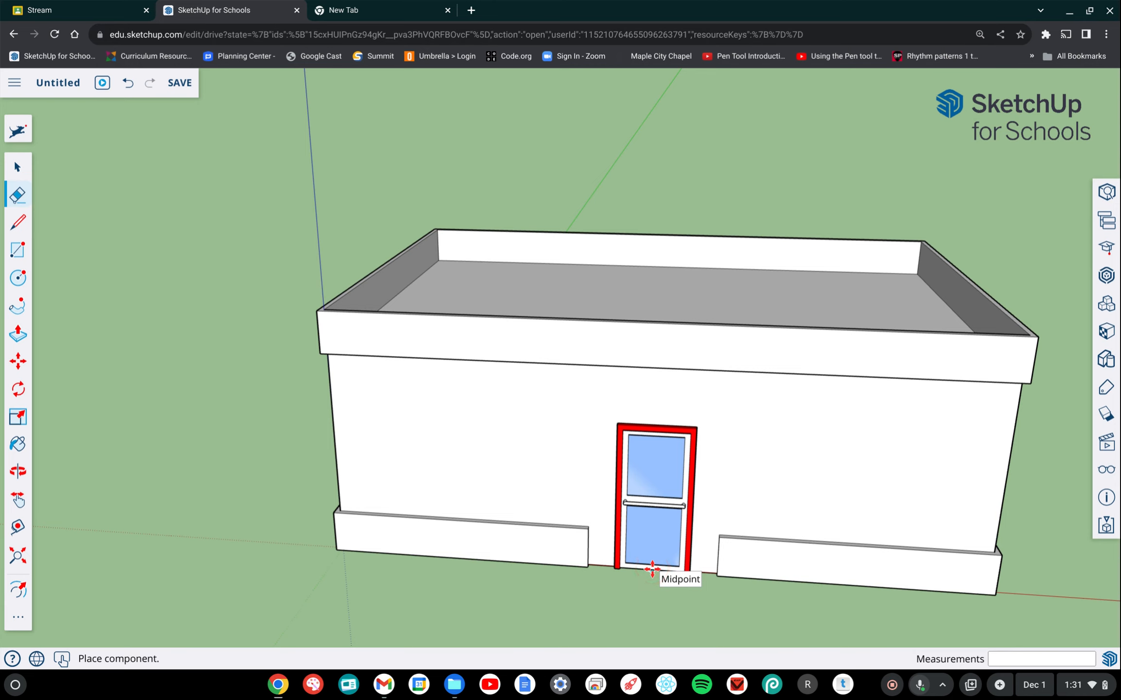
left_click(649, 569)
left_click(652, 568)
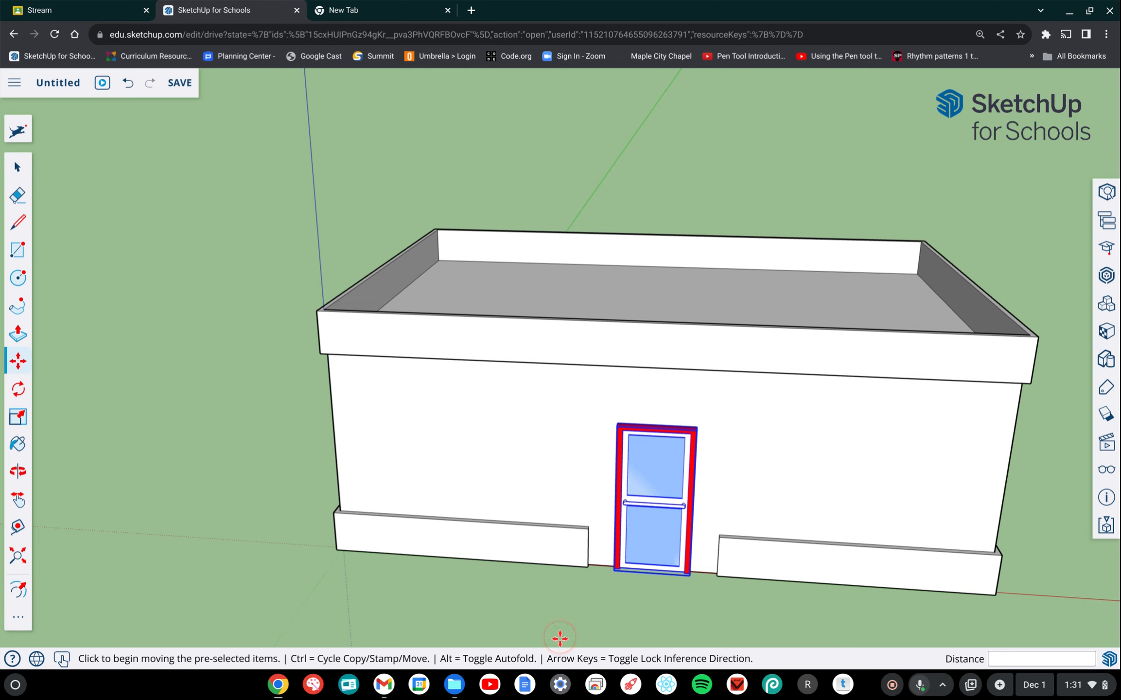
Copy the door from its bottom midpoint to the open ground beside the building, about 28' 2" away
middle_click_drag(672, 599, 671, 599)
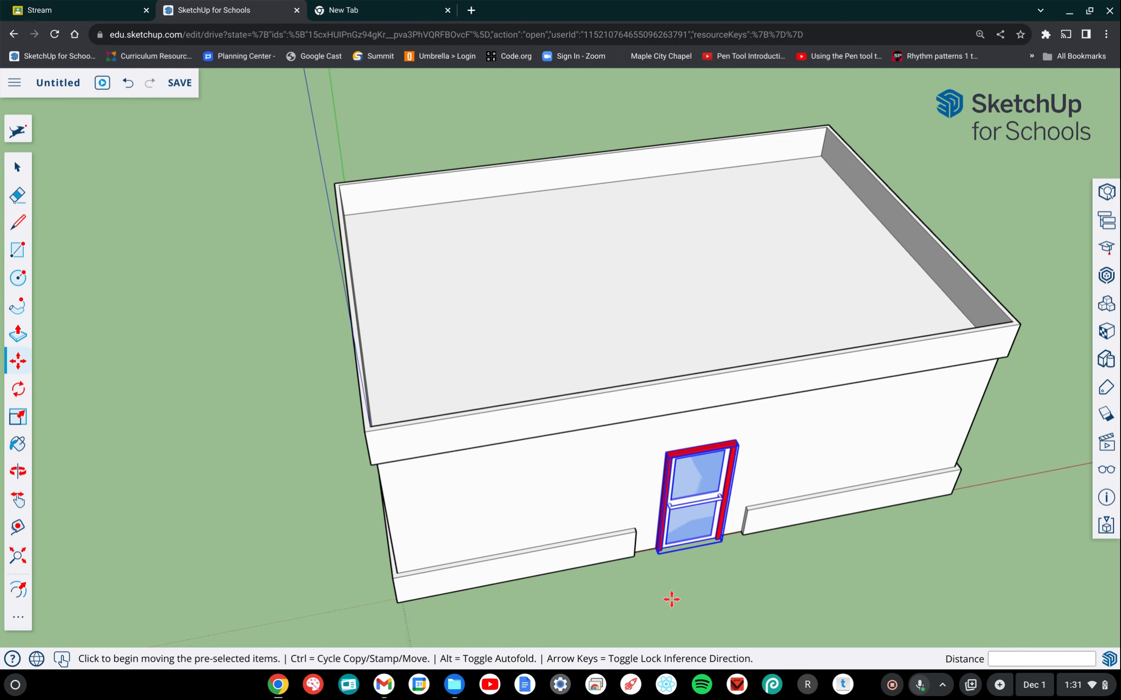
key("ctrl")
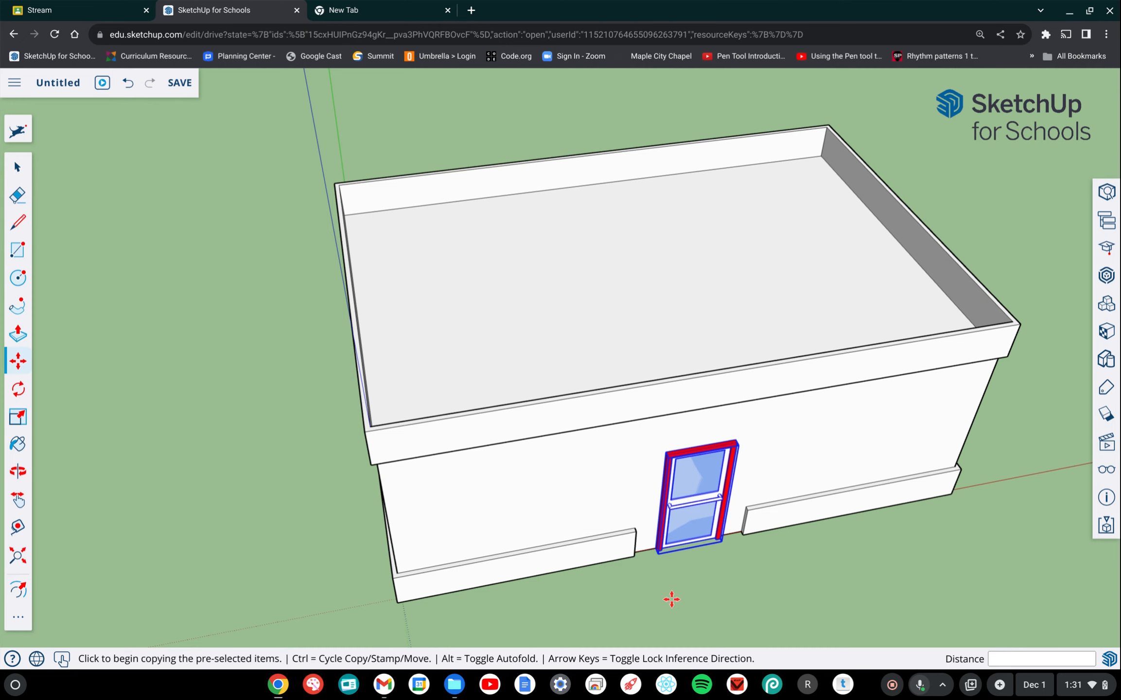
left_click(688, 539)
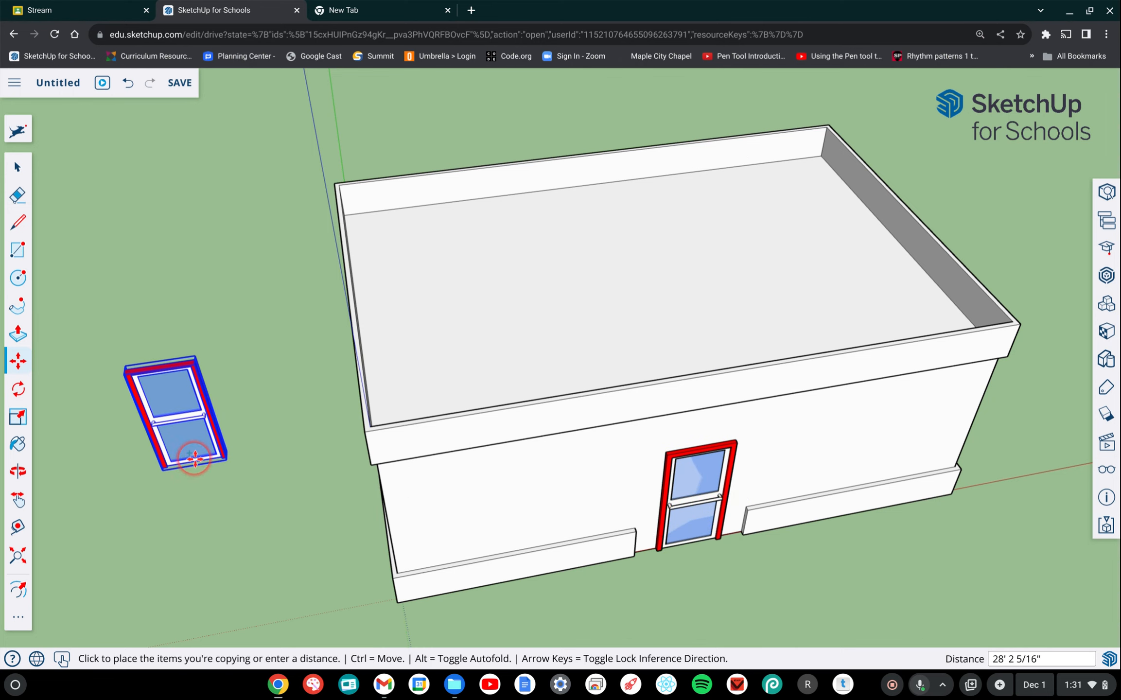
left_click(194, 459)
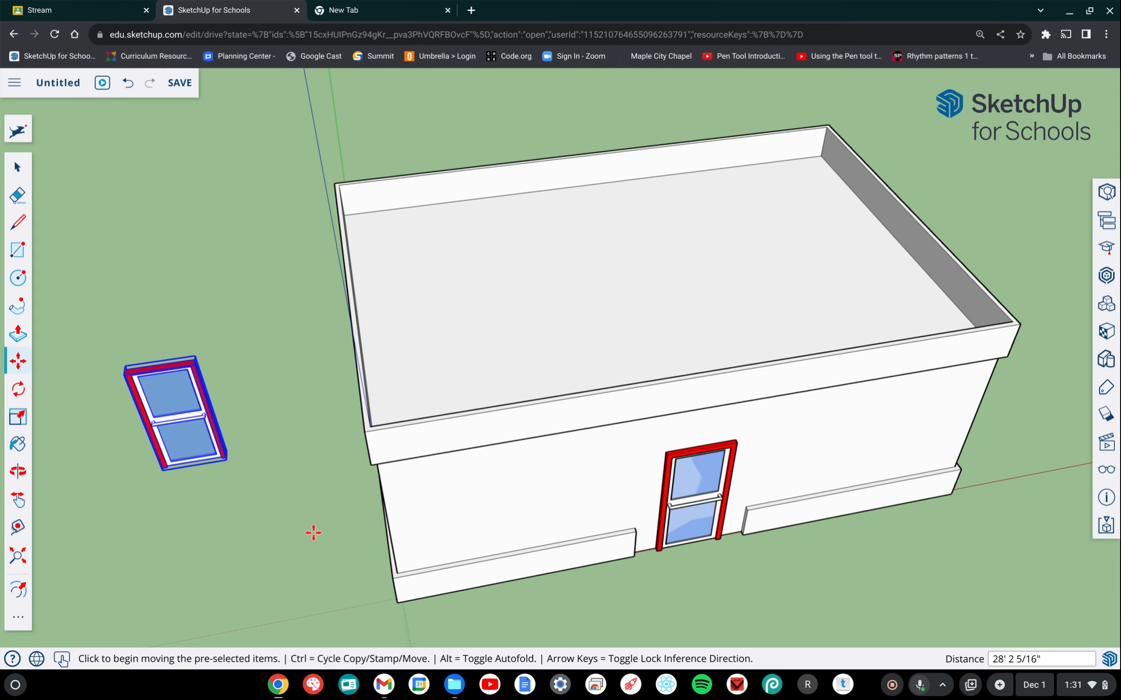
Move the door beside the building onto the rear wall, placing its bottom midpoint just above the base trim
scroll(314, 533, "right", 1)
scroll(313, 532, "left", 6)
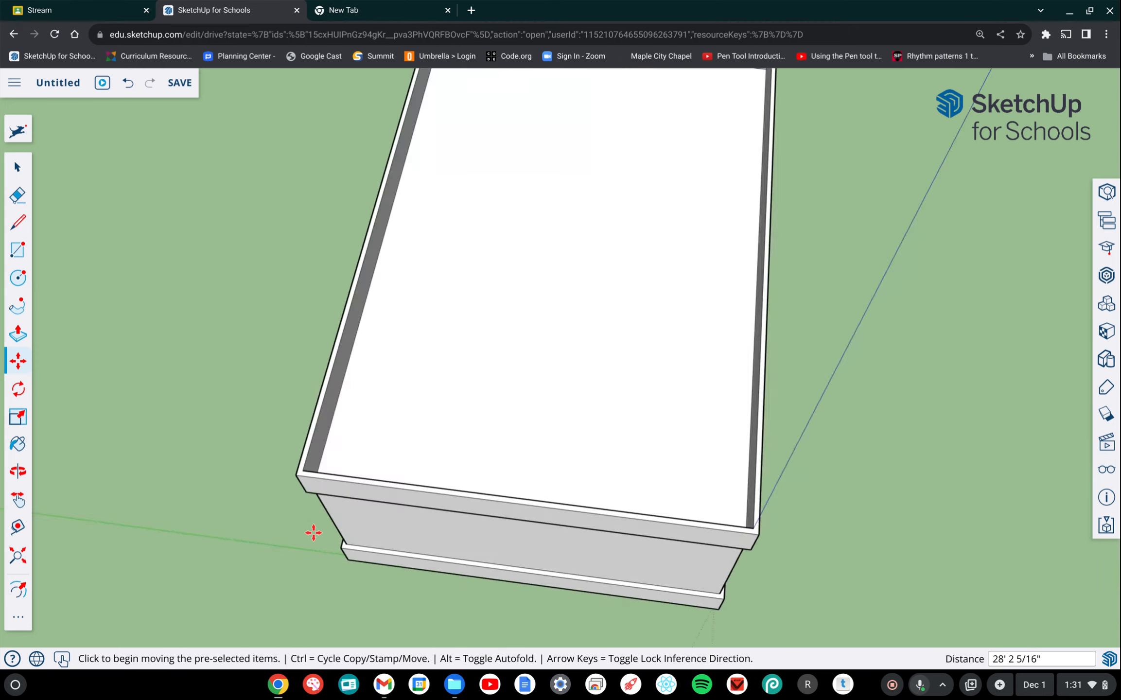
scroll(313, 533, "left", 6)
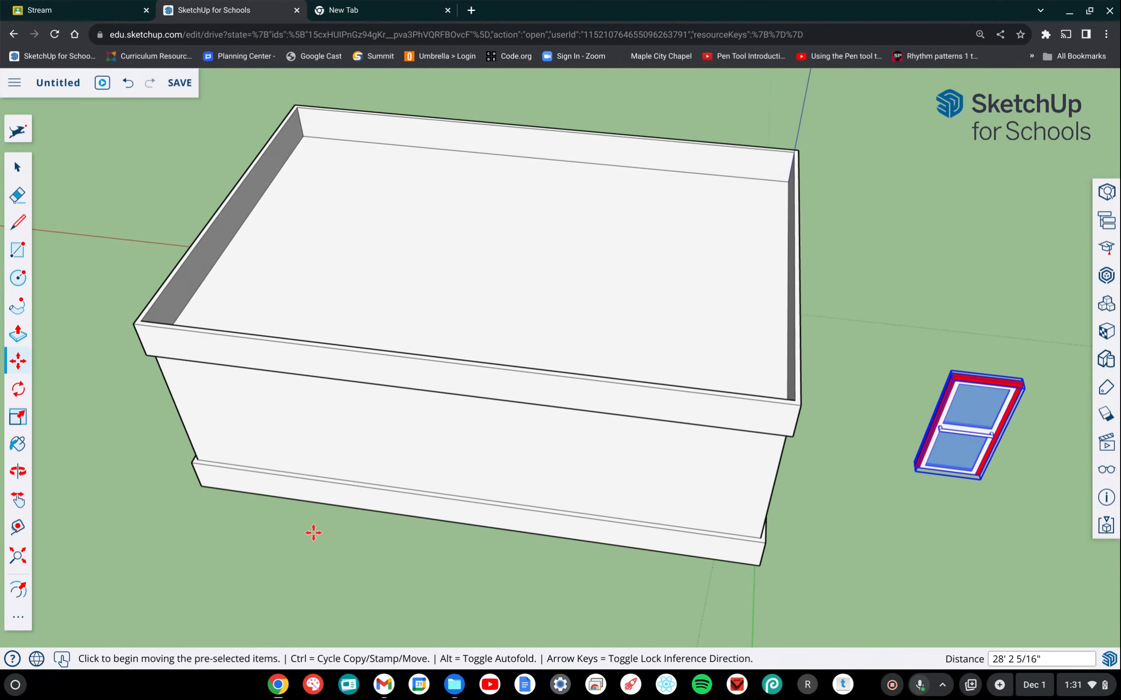
scroll(314, 532, "left", 5)
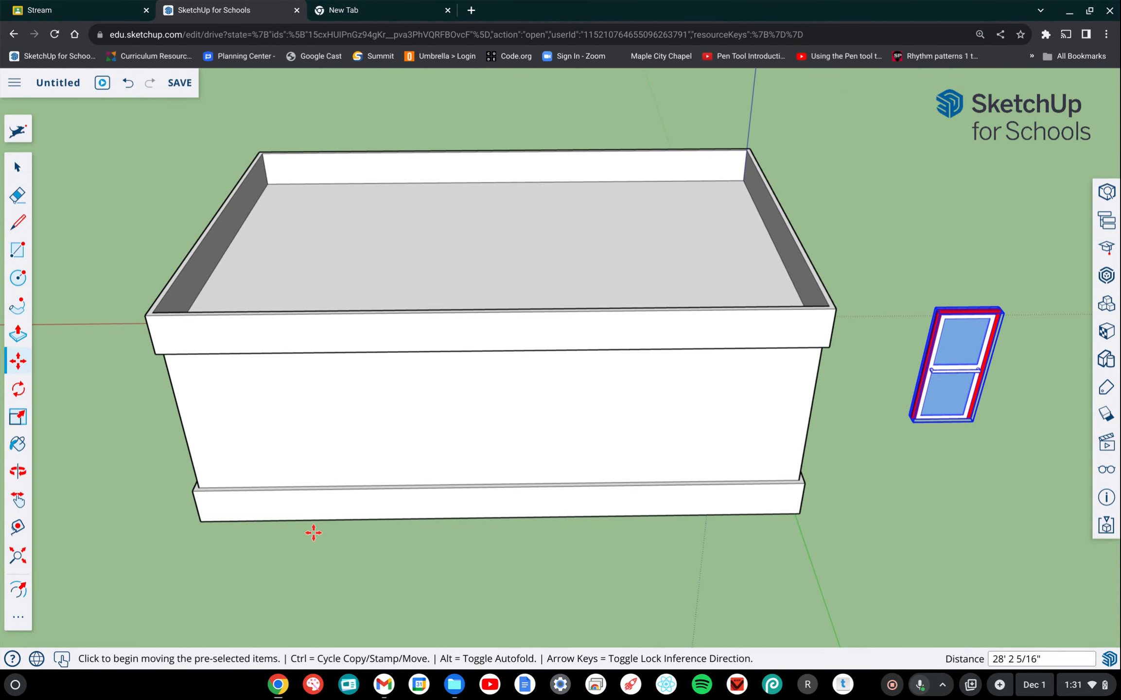
left_click(938, 421)
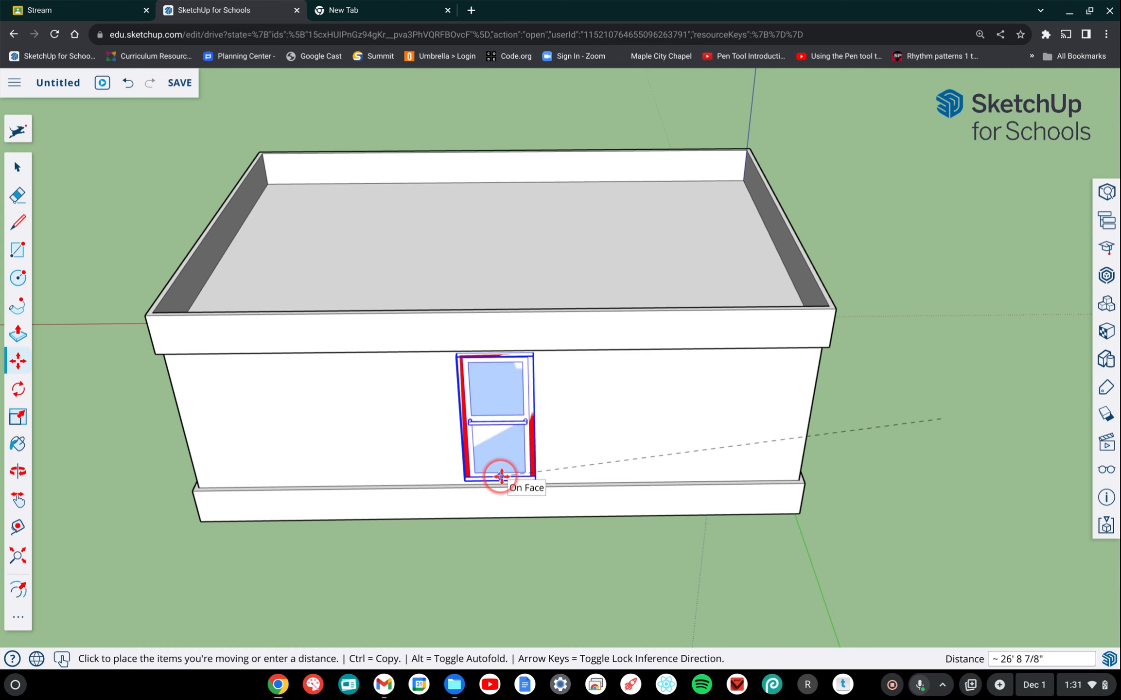
left_click(502, 476)
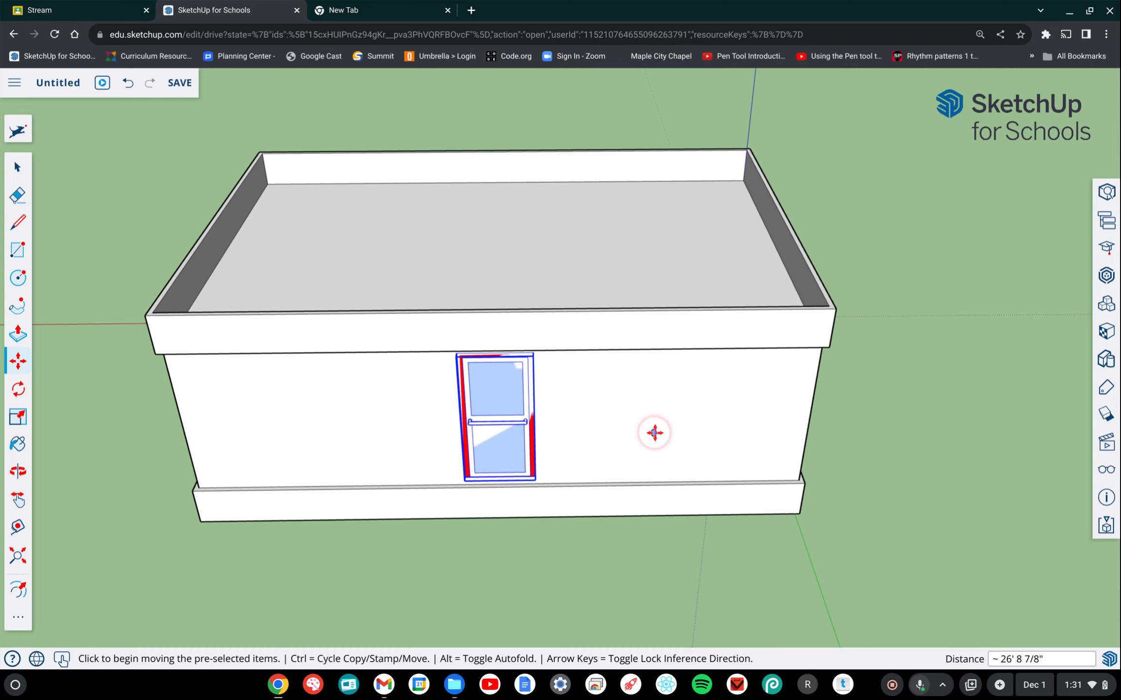
Check the door's placement on the rear wall from several sides and undo its move
middle_click_drag(655, 433, 654, 432)
scroll(654, 433, "down", 5)
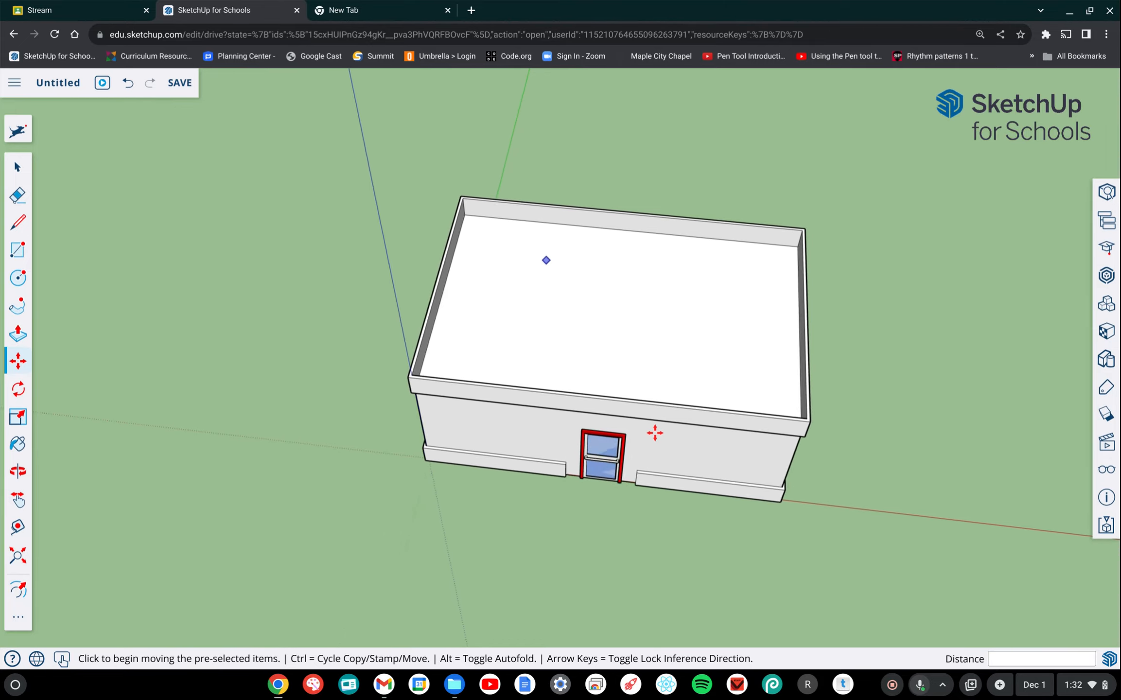
middle_click_drag(655, 433, 655, 432)
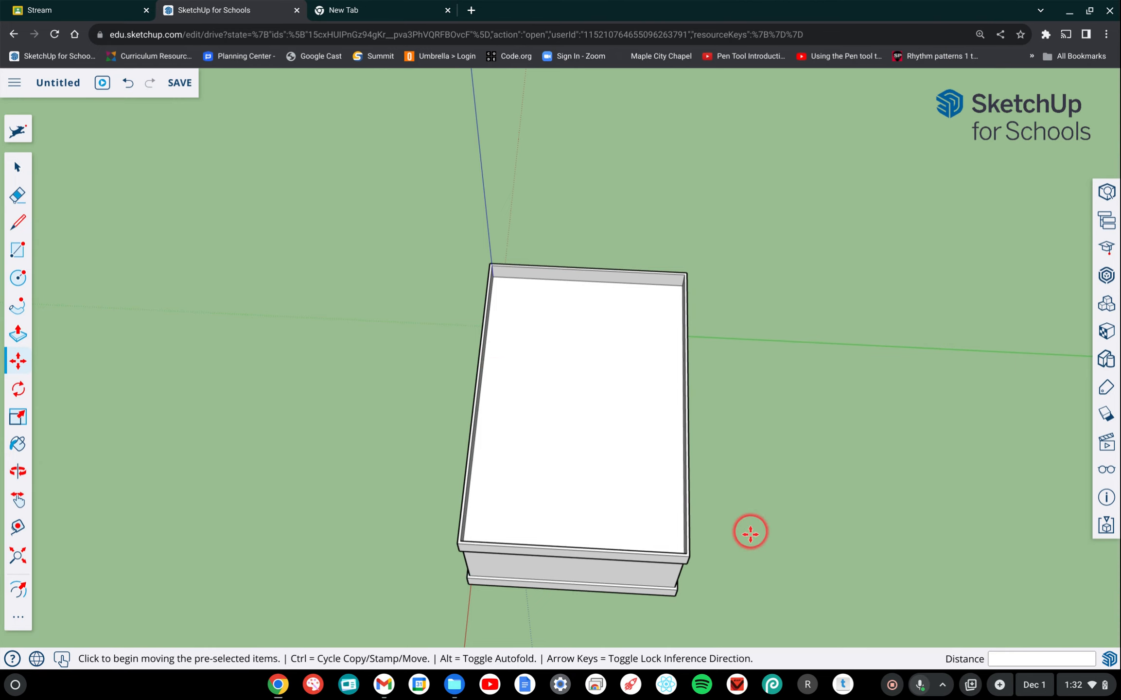
middle_click_drag(740, 404, 740, 404)
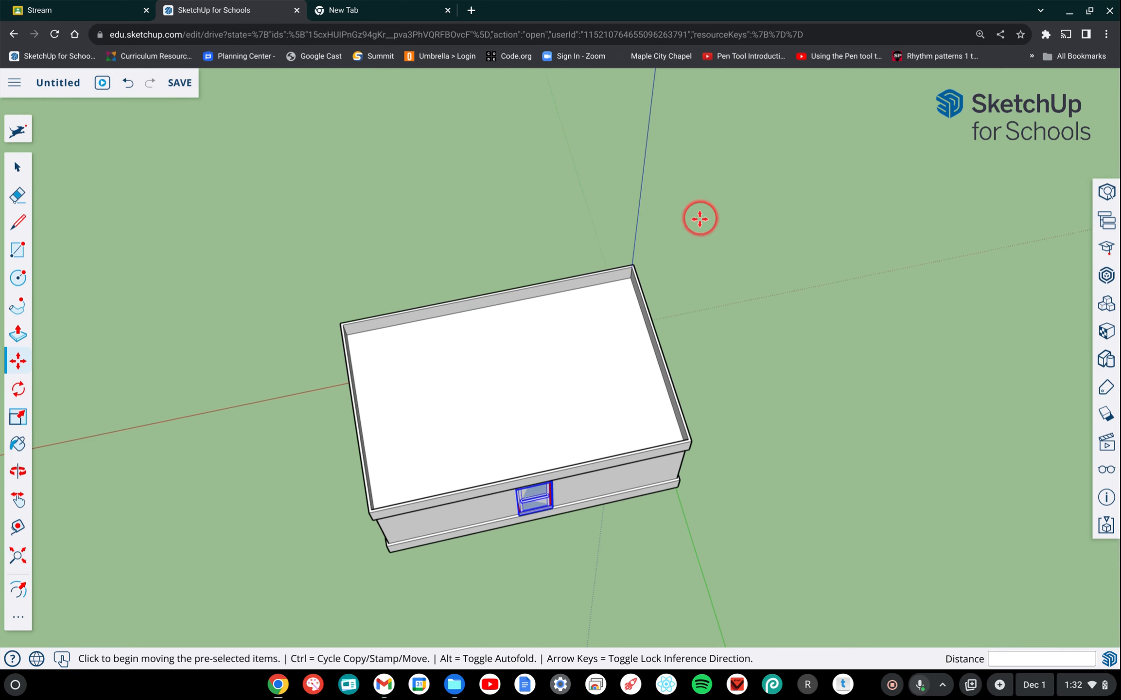
middle_click_drag(698, 220, 697, 220)
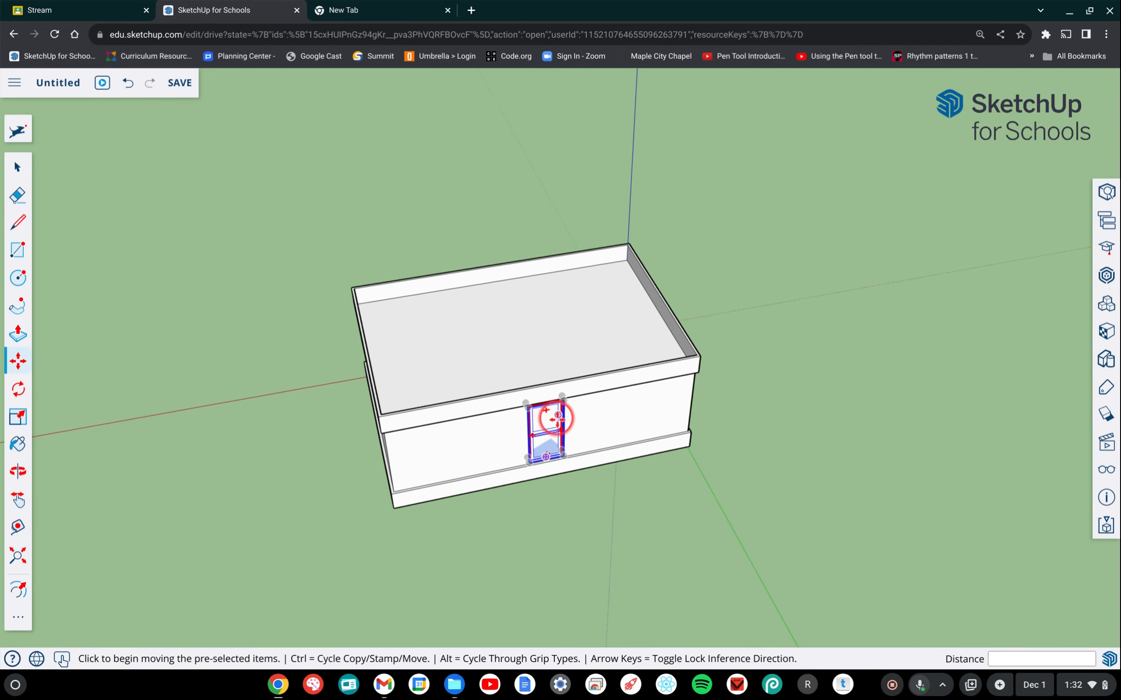
middle_click_drag(555, 431, 554, 431)
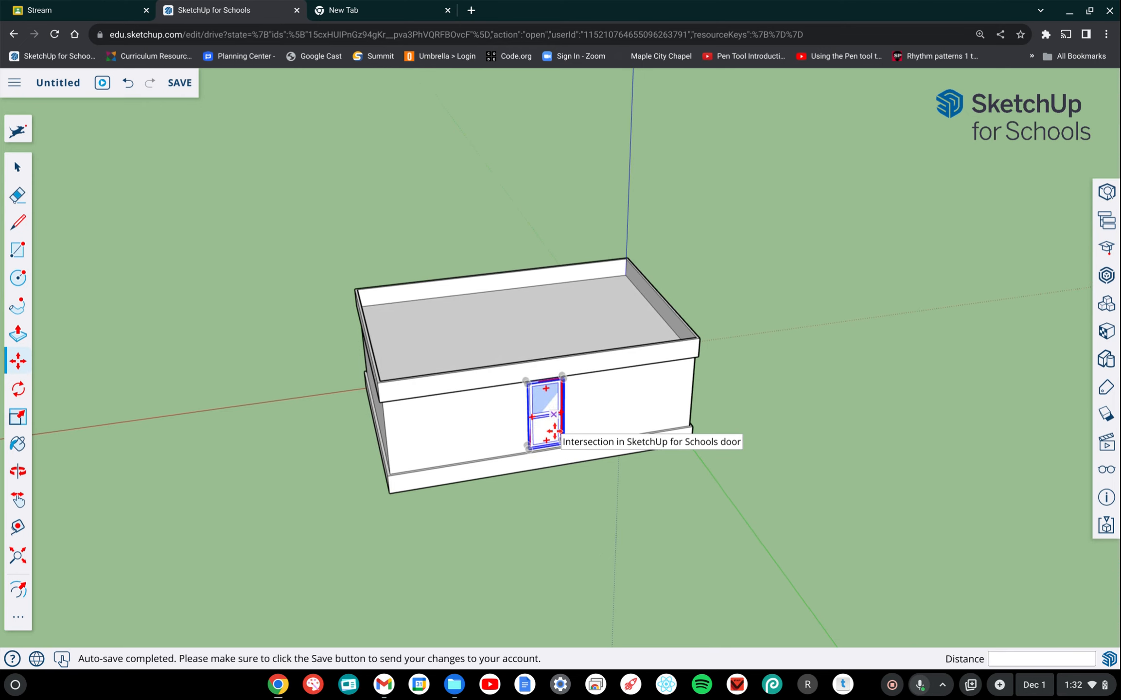
key("ctrl+z")
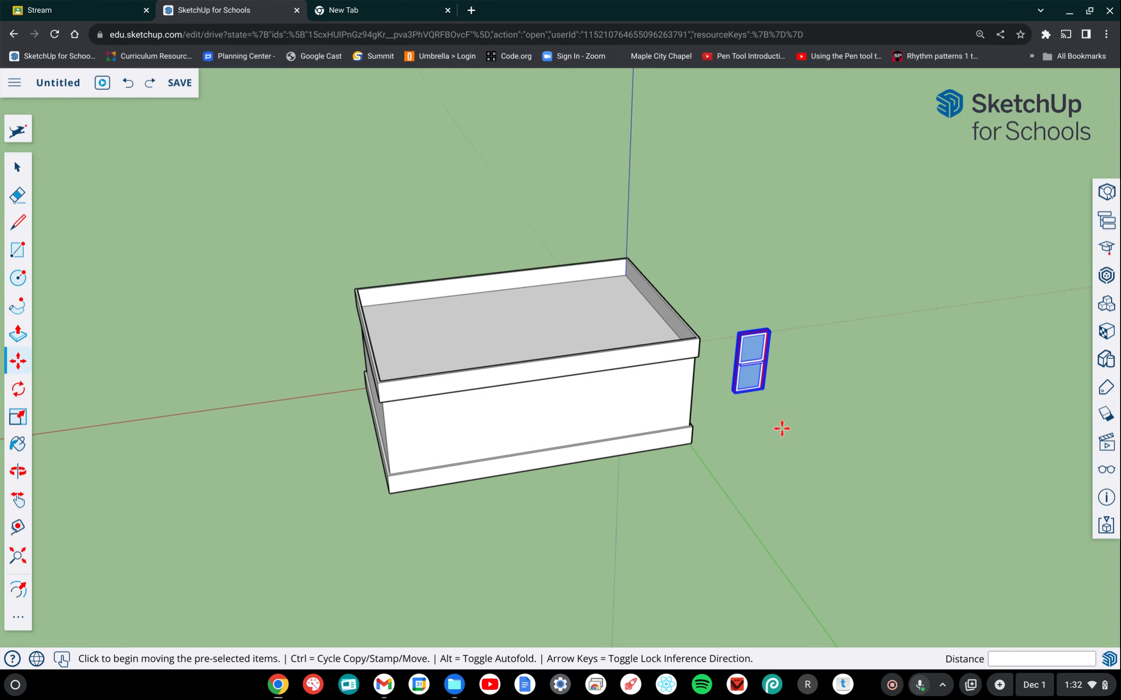
Copy the door beside the building from its bottom midpoint onto the rear wall just above the base trim, about 19' 7" away
scroll(782, 428, "up", 5)
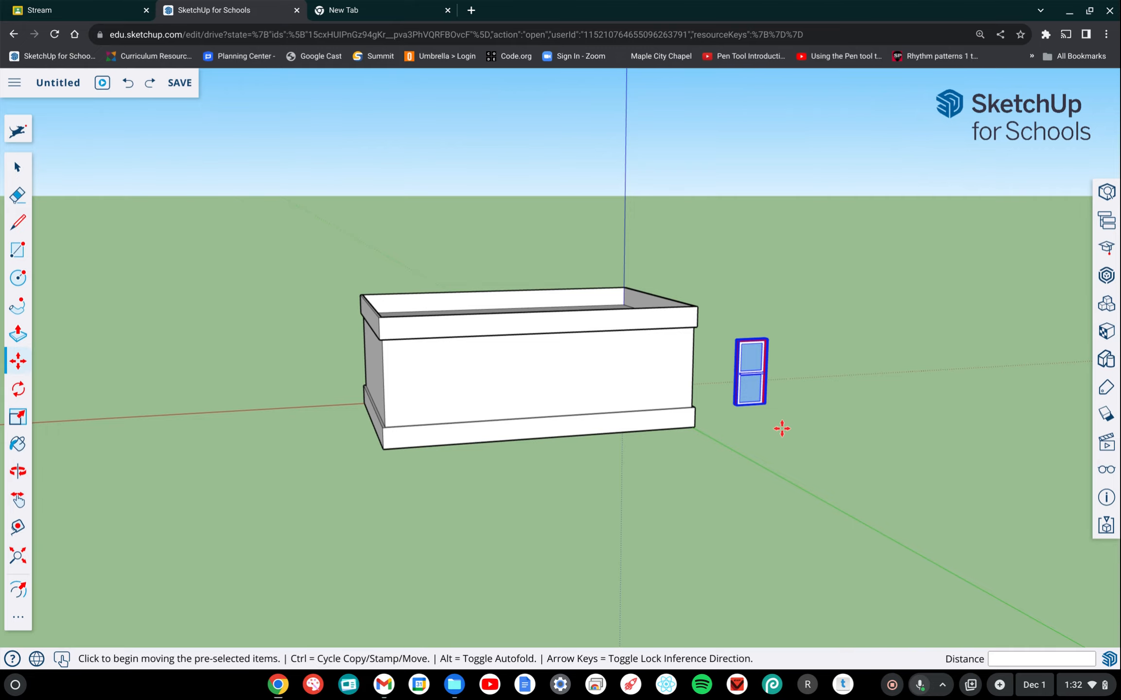
scroll(782, 429, "up", 5)
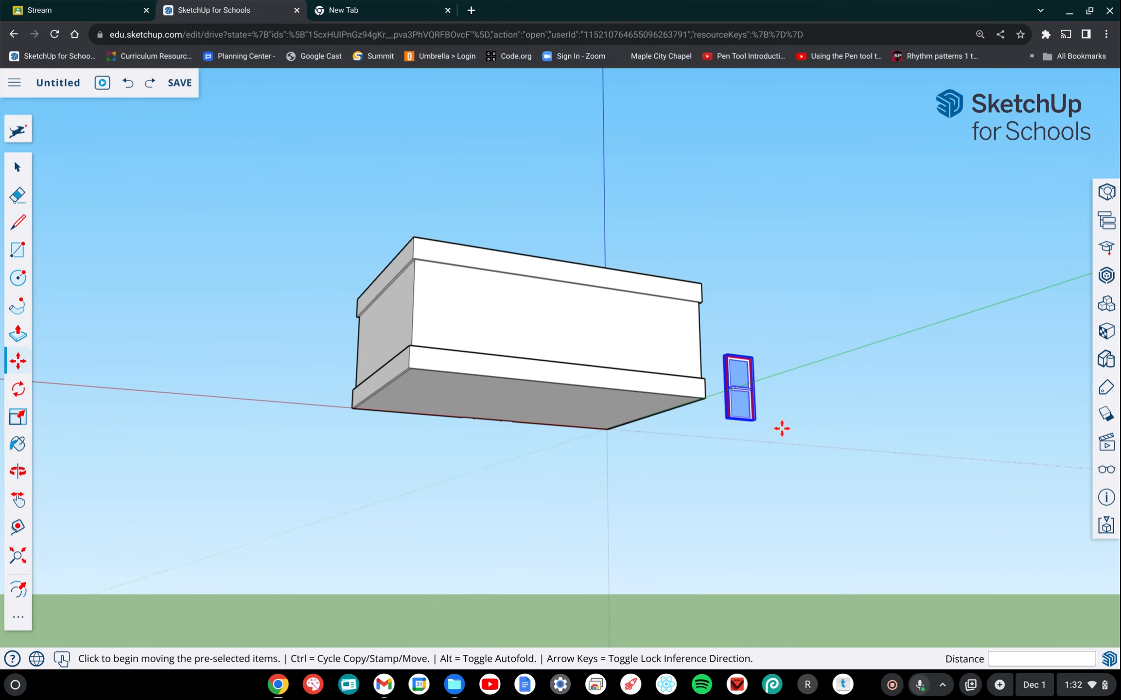
scroll(782, 428, "up", 5)
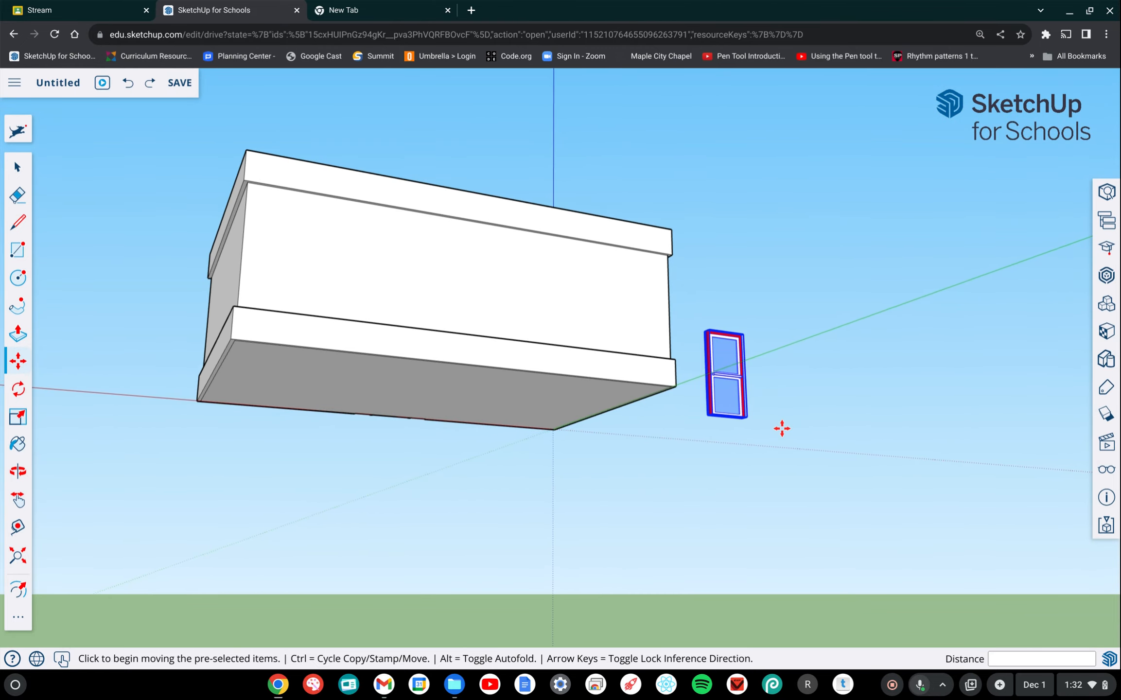
scroll(782, 428, "up", 5)
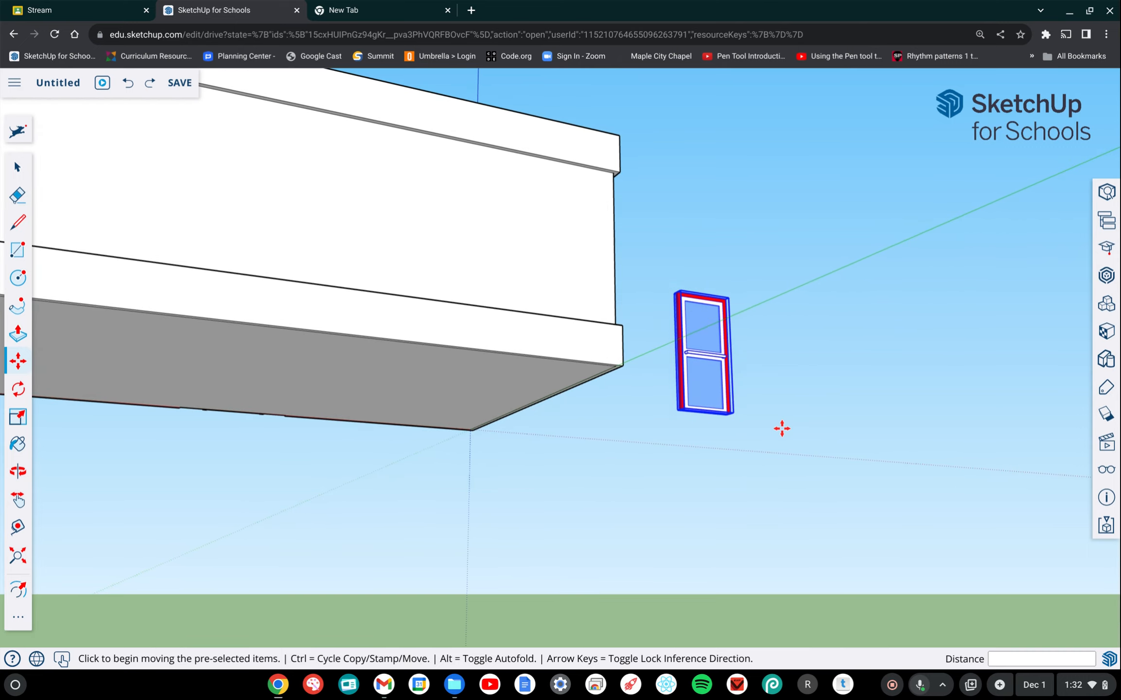
scroll(703, 439, "up", 4)
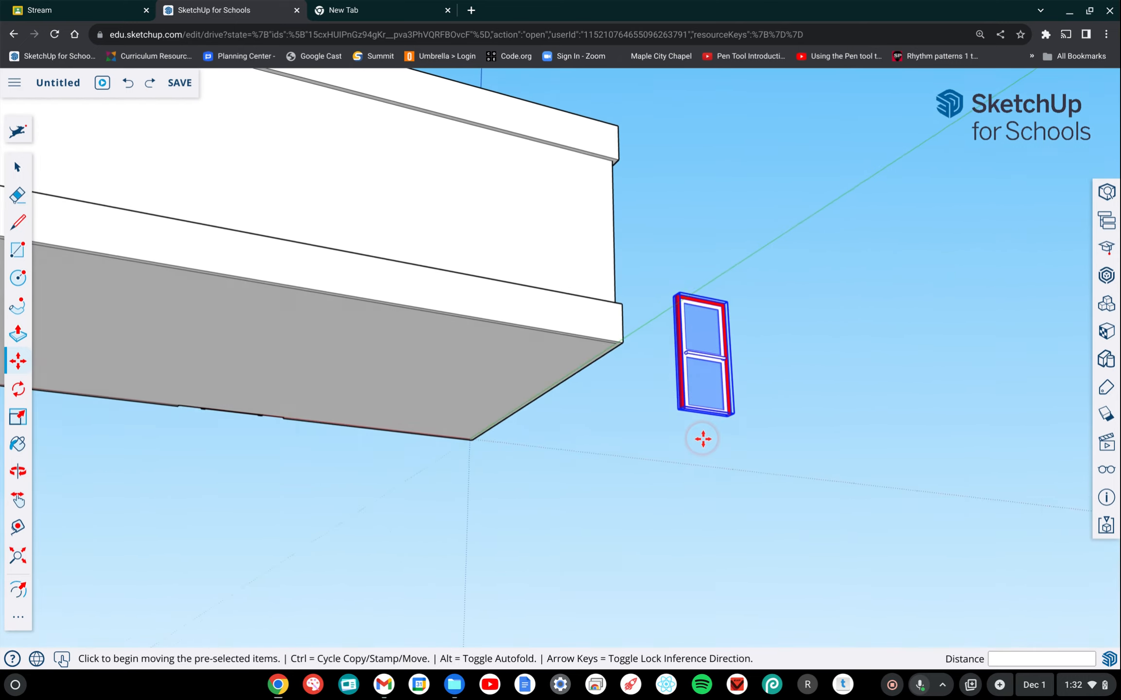
scroll(703, 439, "up", 2)
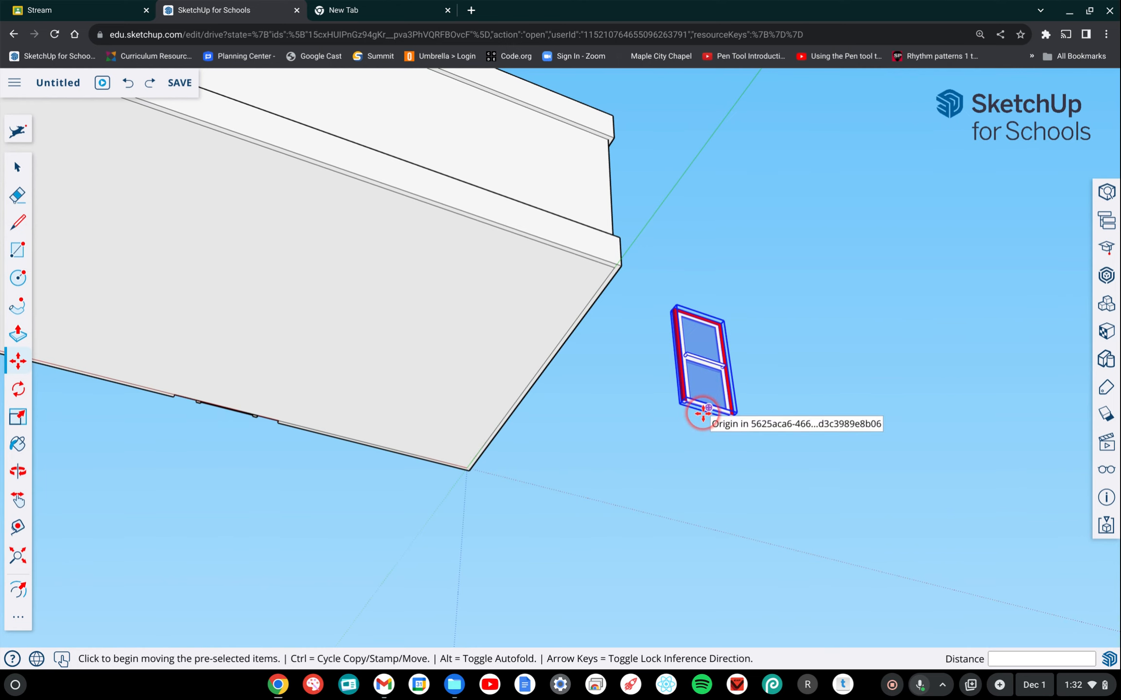
scroll(702, 413, "up", 3)
scroll(703, 414, "up", 5)
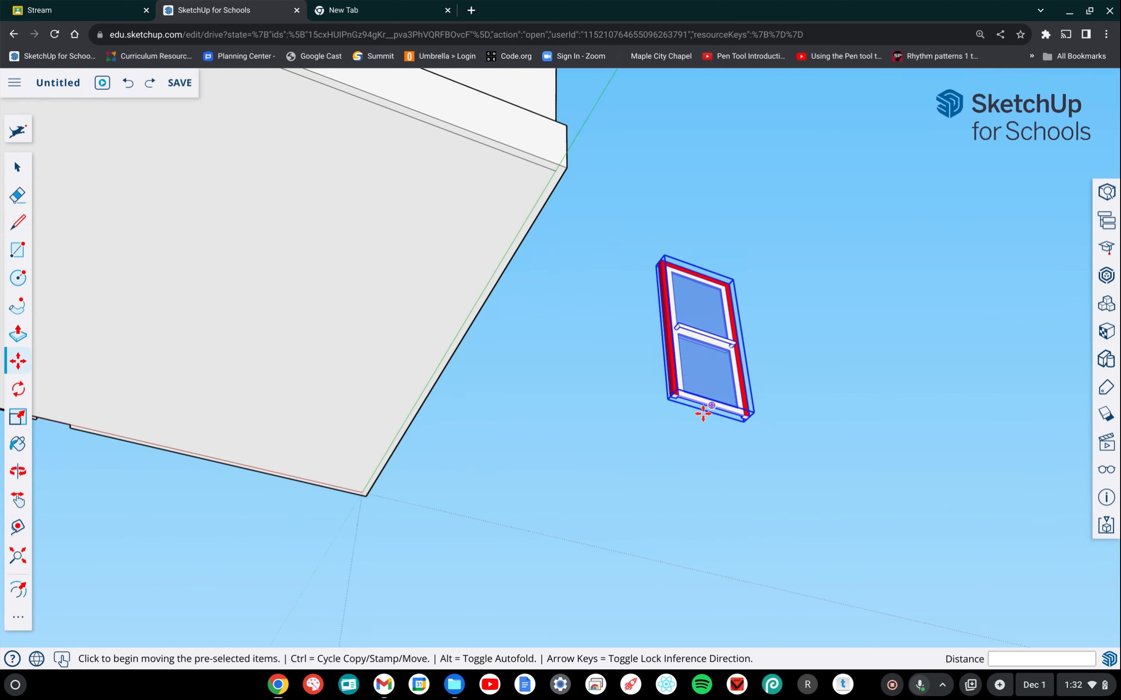
scroll(703, 413, "up", 5)
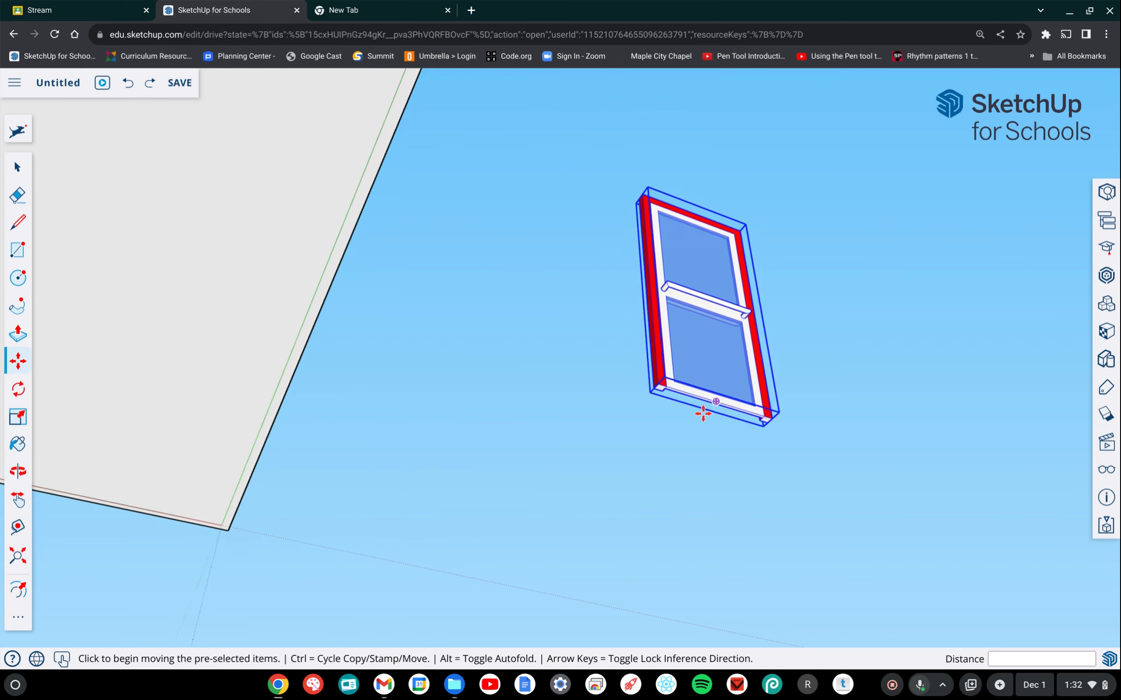
scroll(703, 413, "up", 4)
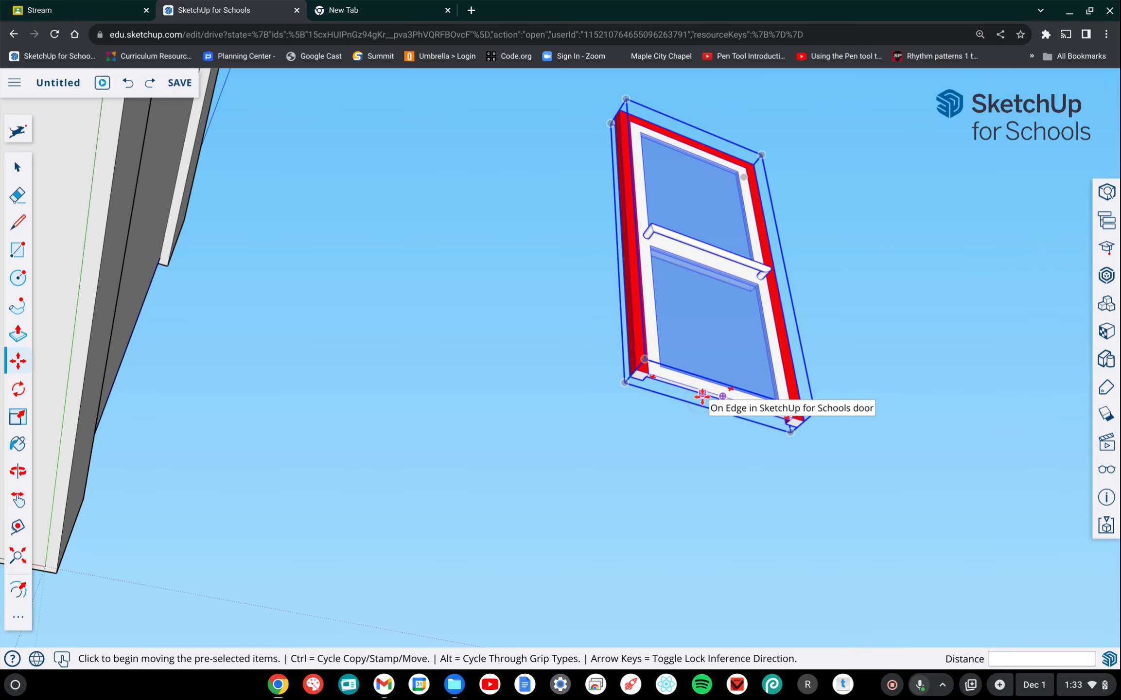
middle_click_drag(702, 396, 703, 359)
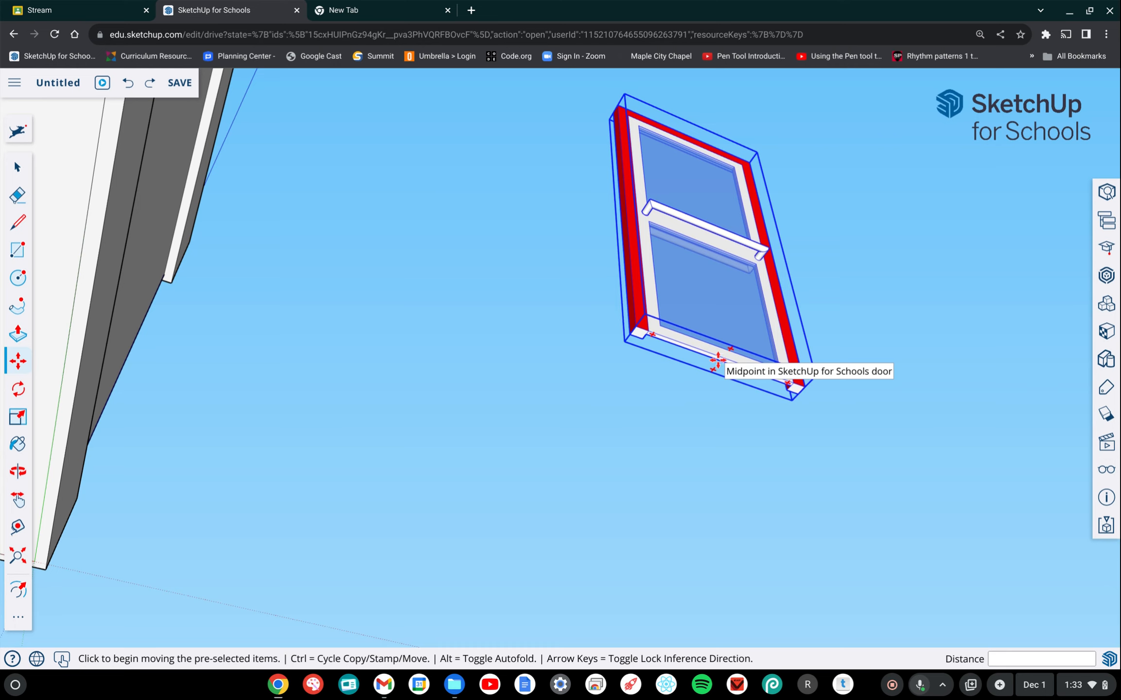
left_click(717, 359)
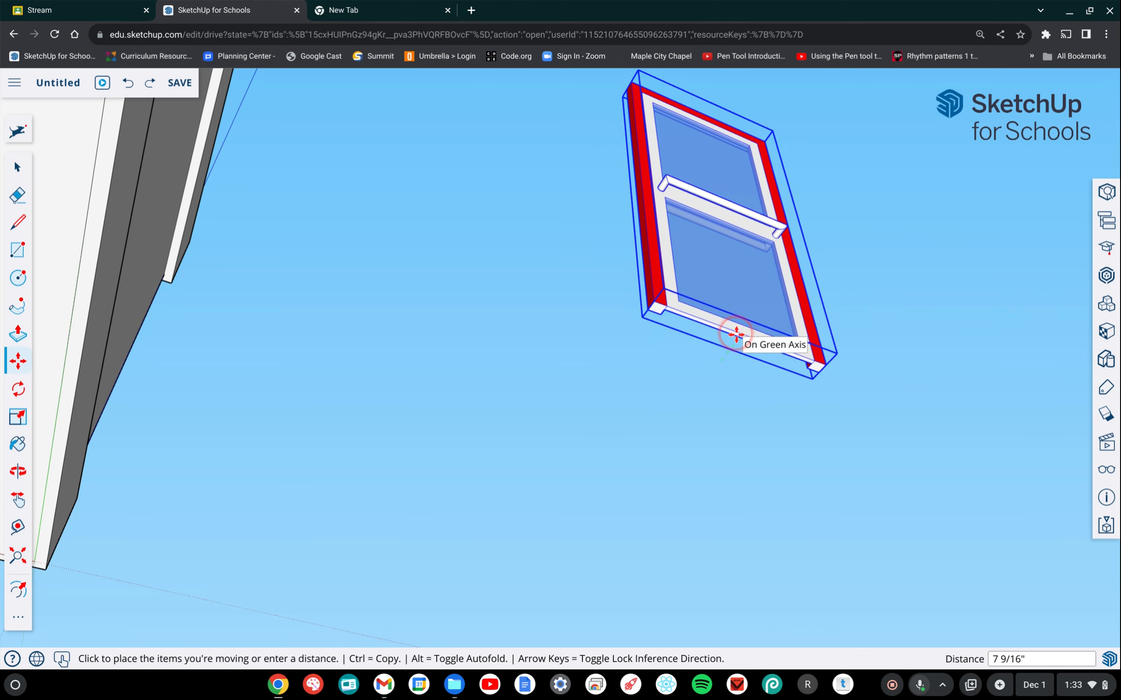
middle_click_drag(599, 343, 600, 343)
scroll(600, 343, "down", 5)
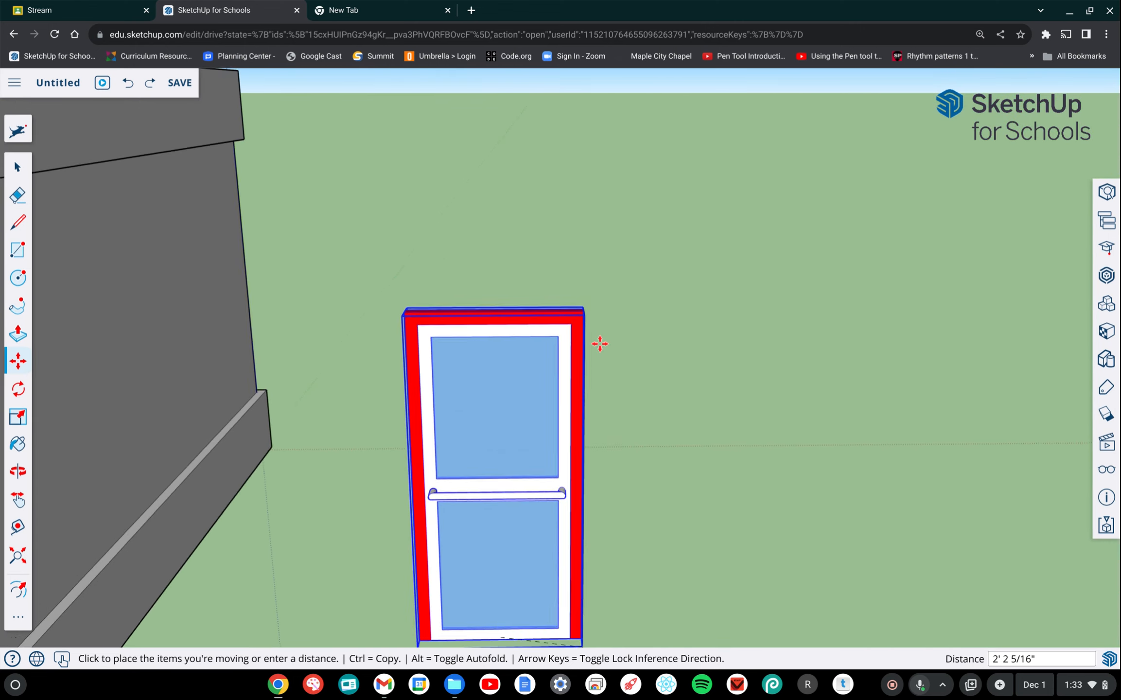
key("ctrl")
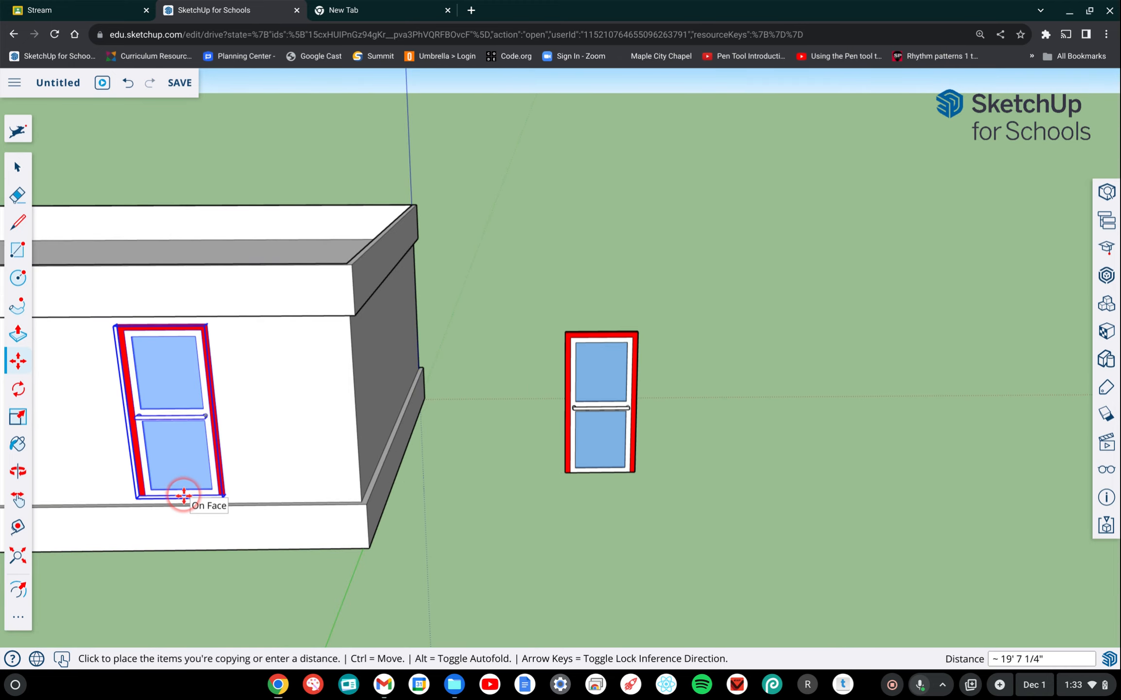
left_click(194, 491)
Examine the freestanding door beside the building from above and below, around the midpoint of its bottom edge
middle_click_drag(238, 482, 237, 484)
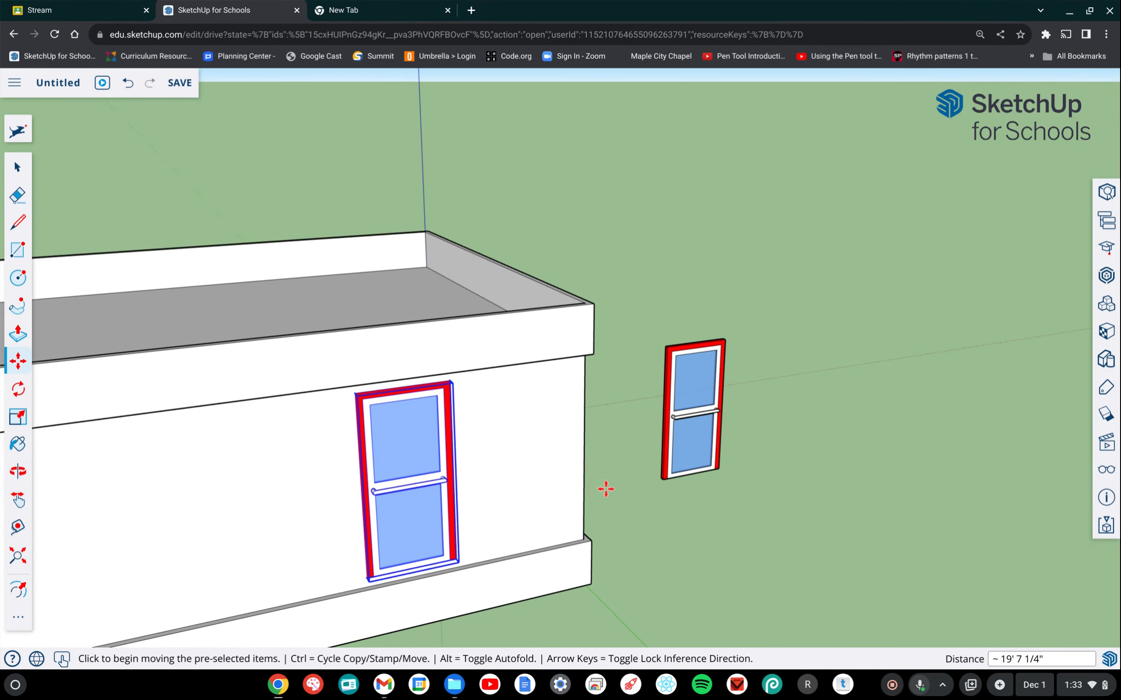
middle_click_drag(630, 454, 663, 426)
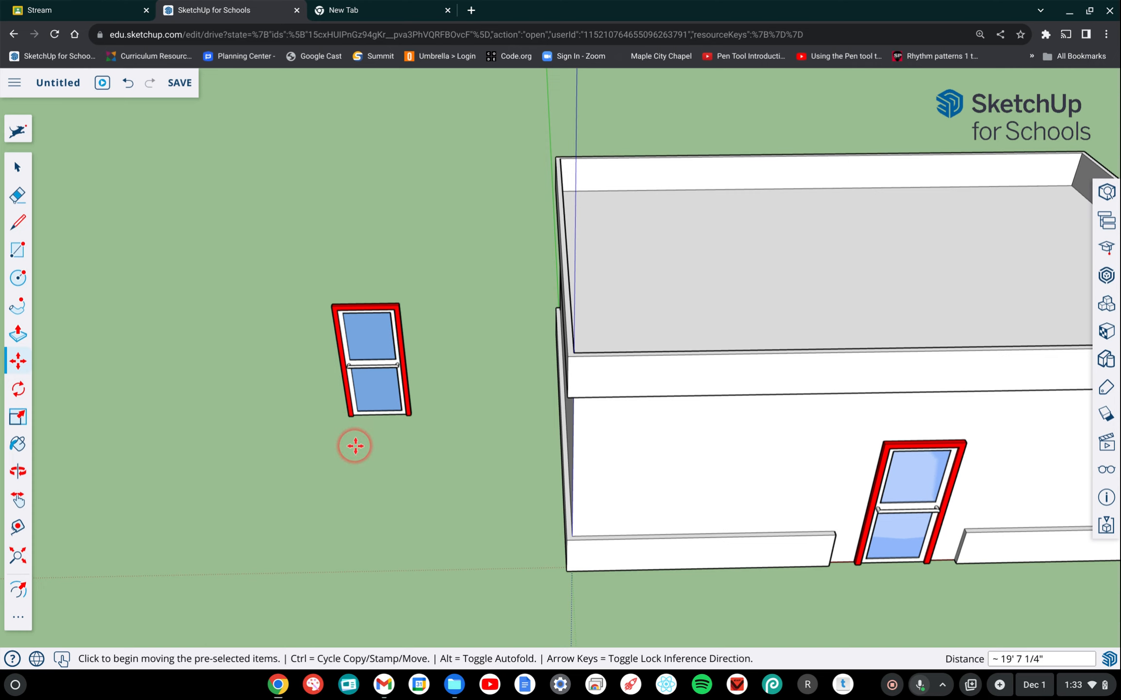
scroll(355, 446, "down", 10)
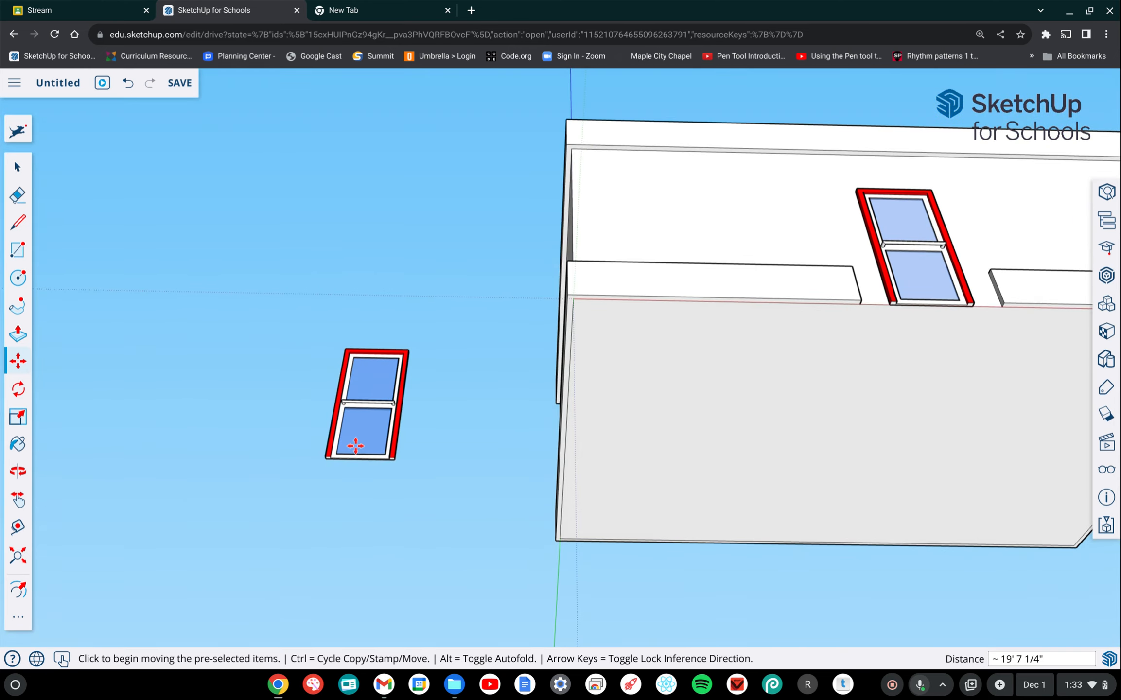
scroll(355, 446, "up", 5)
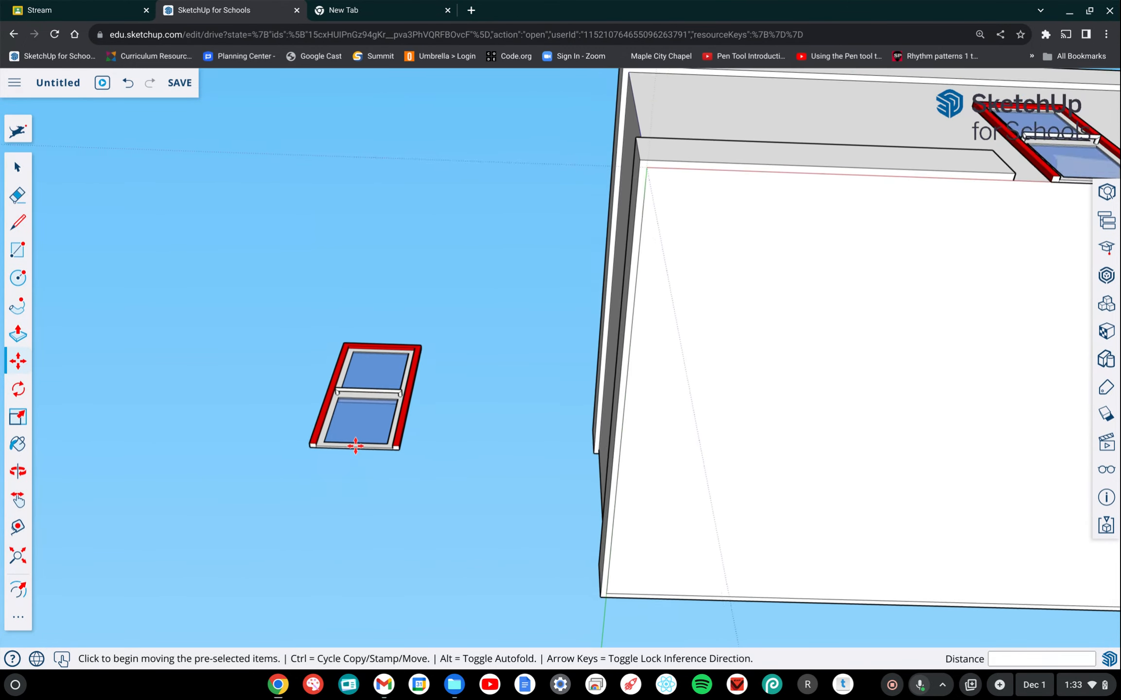
scroll(356, 446, "up", 6)
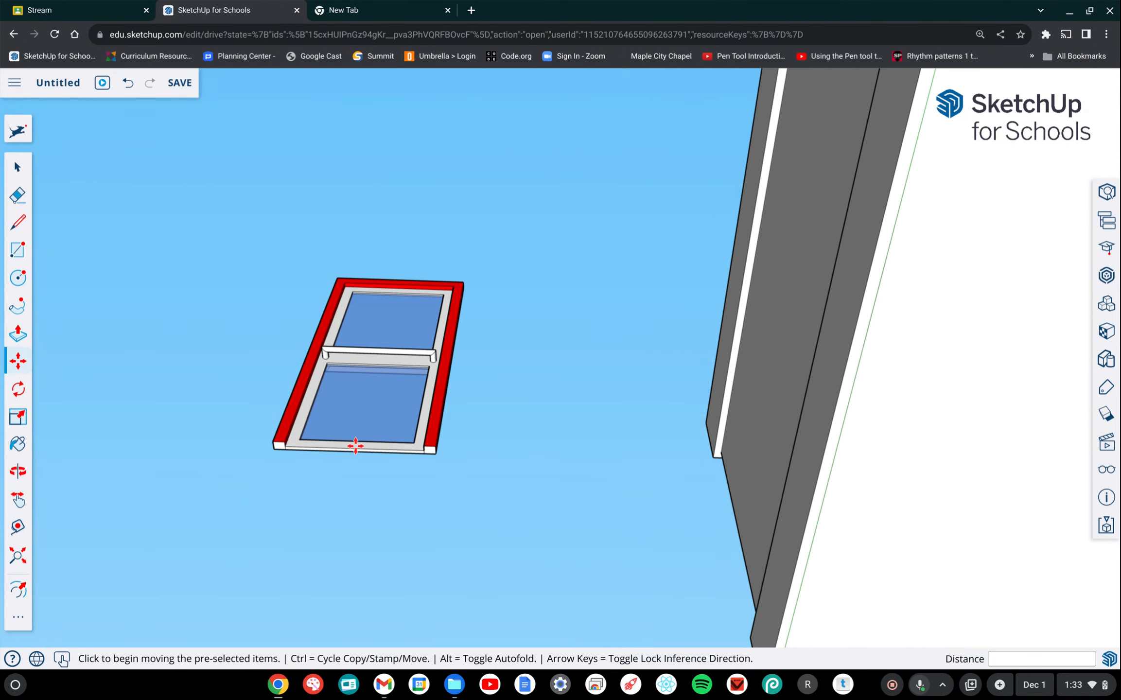
scroll(356, 445, "down", 3)
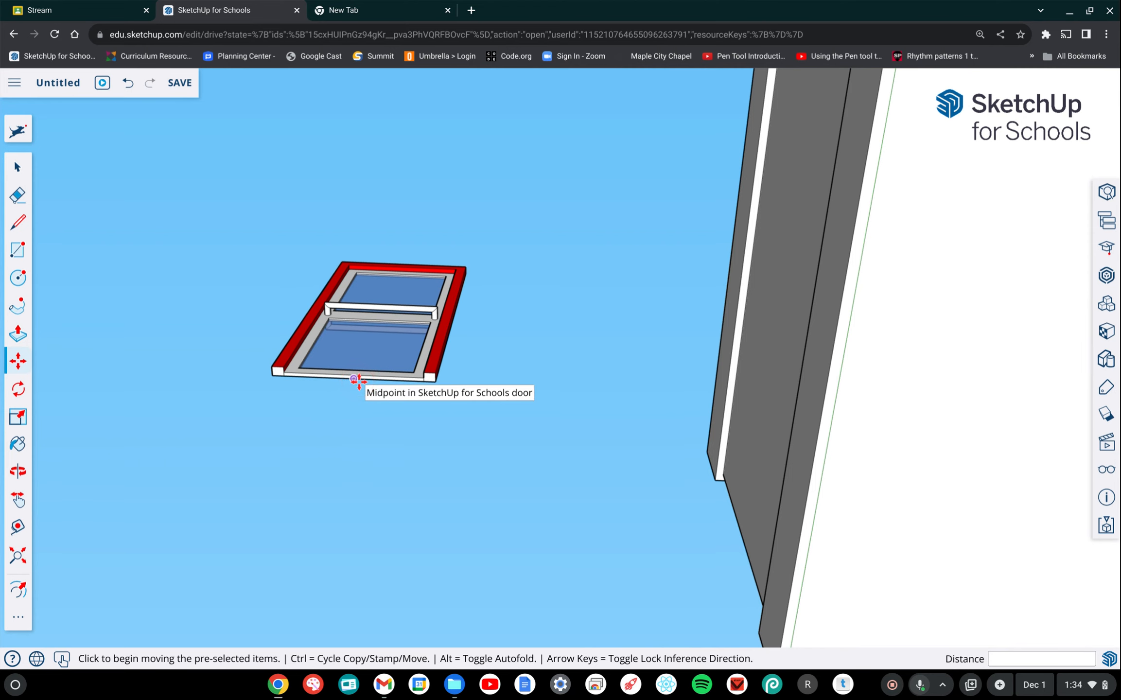
left_click(343, 386)
right_click(343, 386)
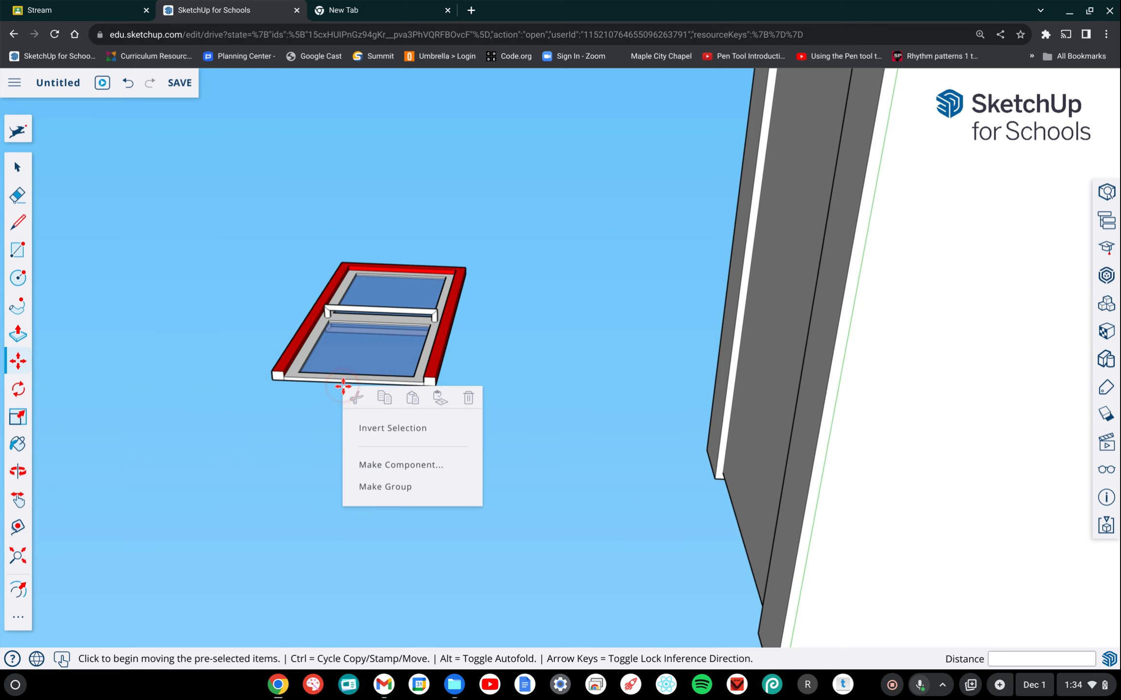
Examine the freestanding door and the front door in its trim gap from below, from ground level and around the building's corners
middle_click_drag(521, 246, 520, 247)
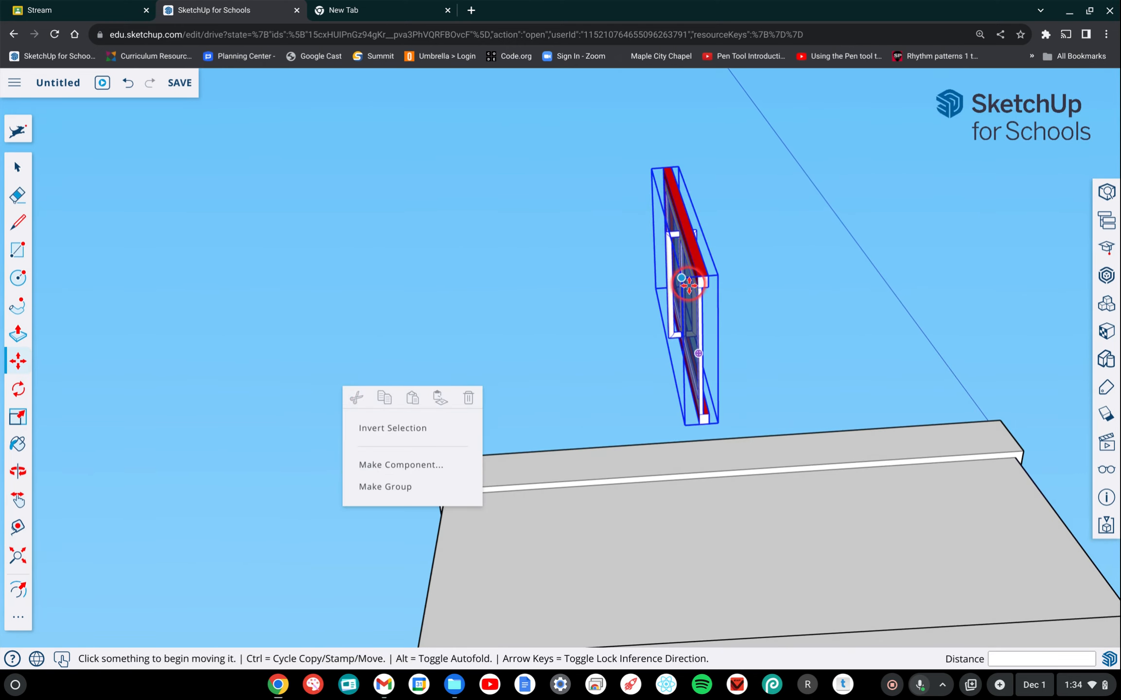
middle_click_drag(549, 342, 548, 343)
key("ctrl")
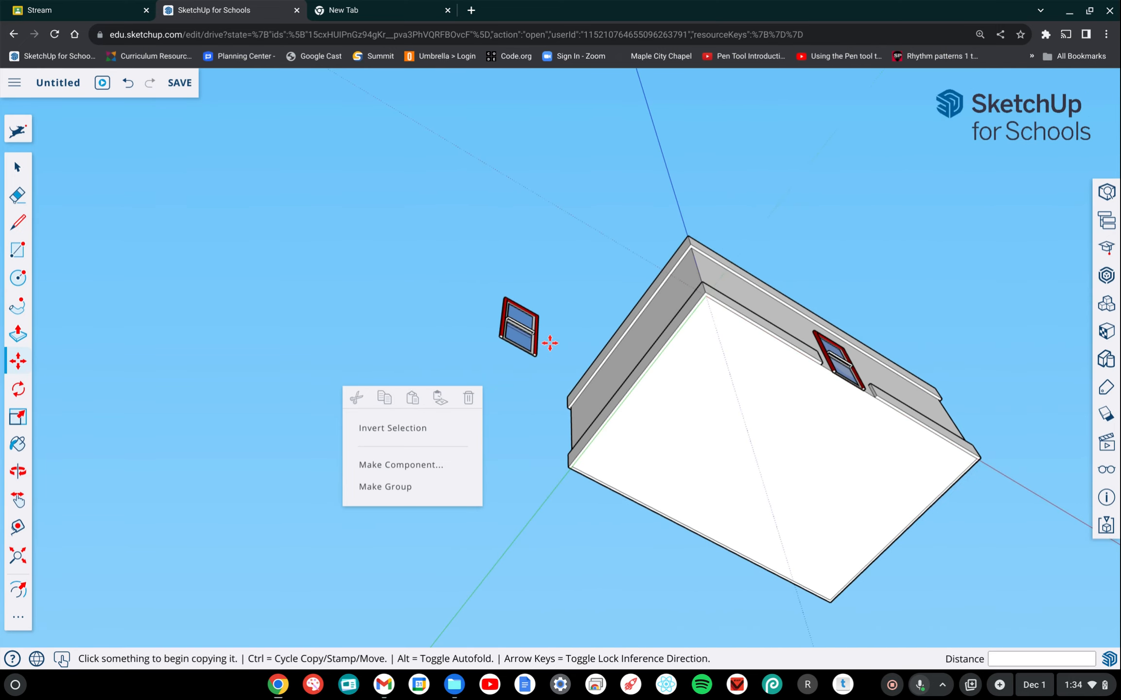
middle_click_drag(920, 332, 919, 332)
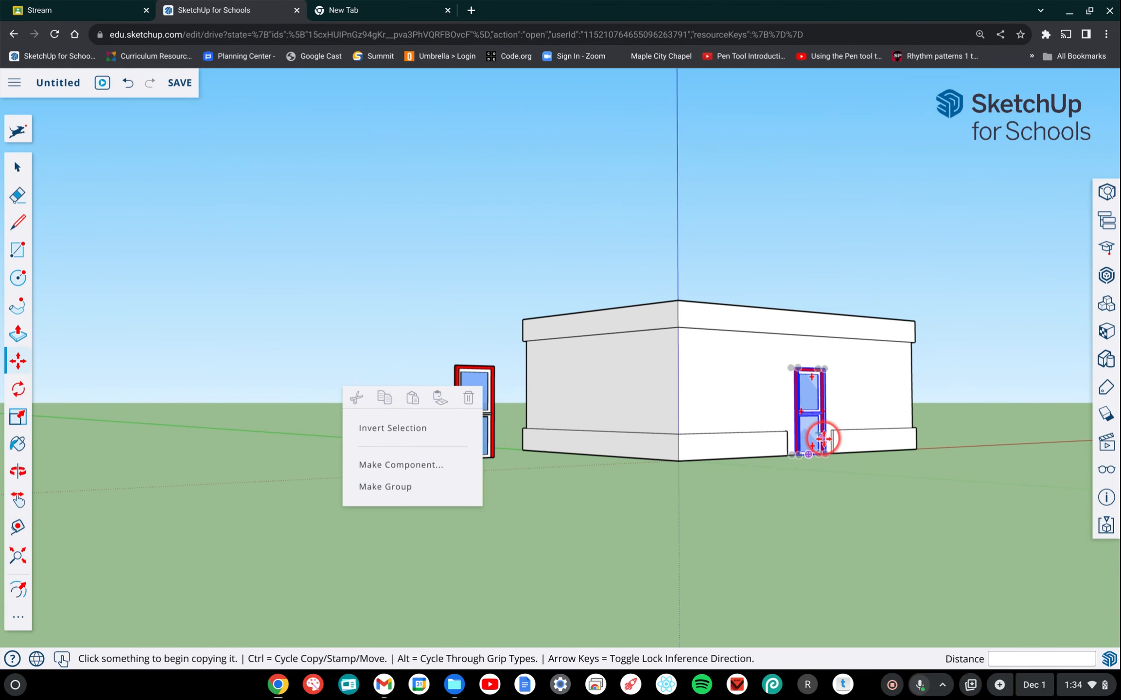
scroll(821, 439, "up", 8)
scroll(824, 439, "up", 2)
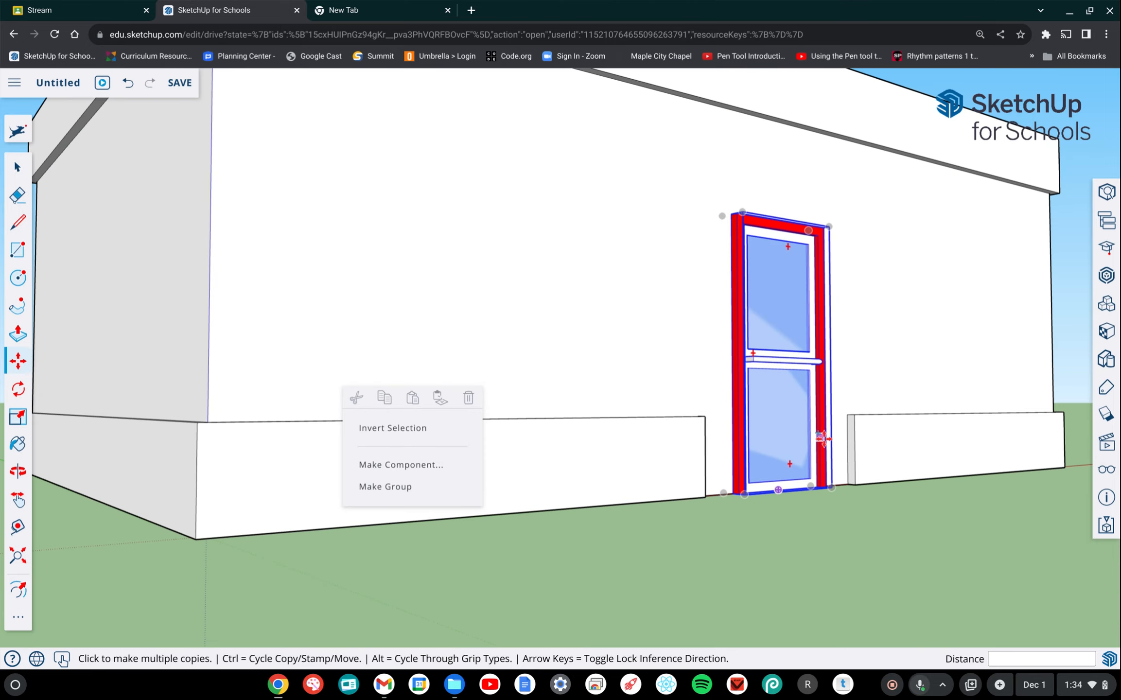
scroll(823, 438, "right", 8, "ctrl")
scroll(823, 438, "right", 12, "ctrl")
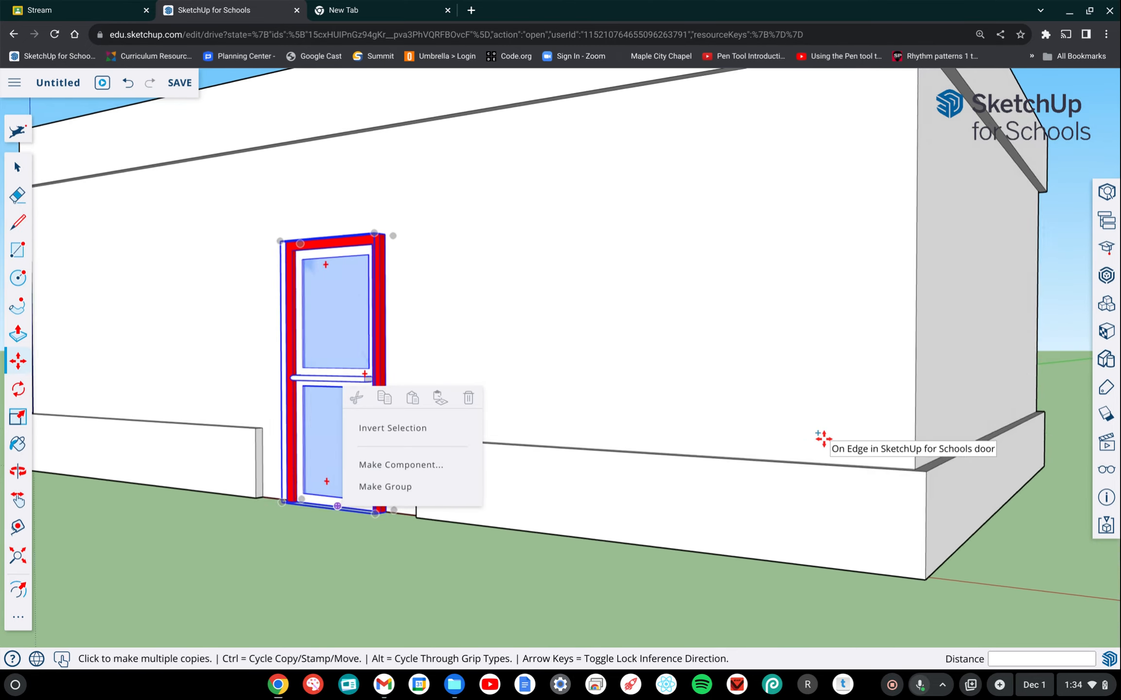
scroll(824, 438, "right", 6, "ctrl")
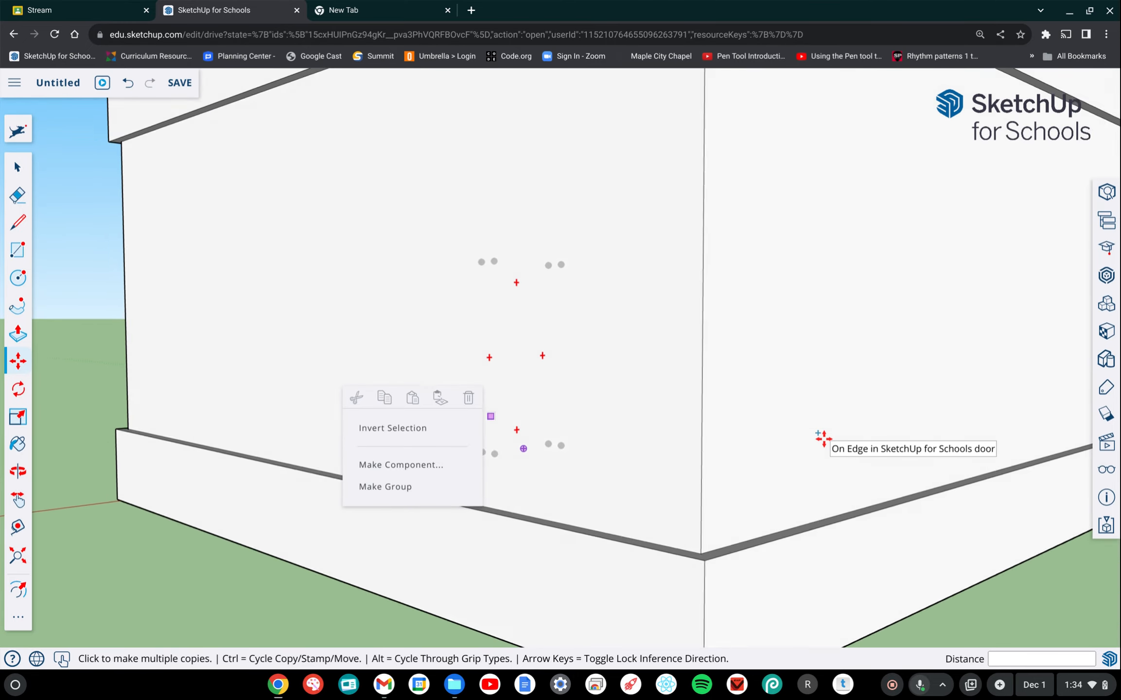
Examine the door on the rear wall close up and compare it with the other walls and the front door
scroll(823, 438, "down", 5)
scroll(824, 439, "right", 10, "ctrl")
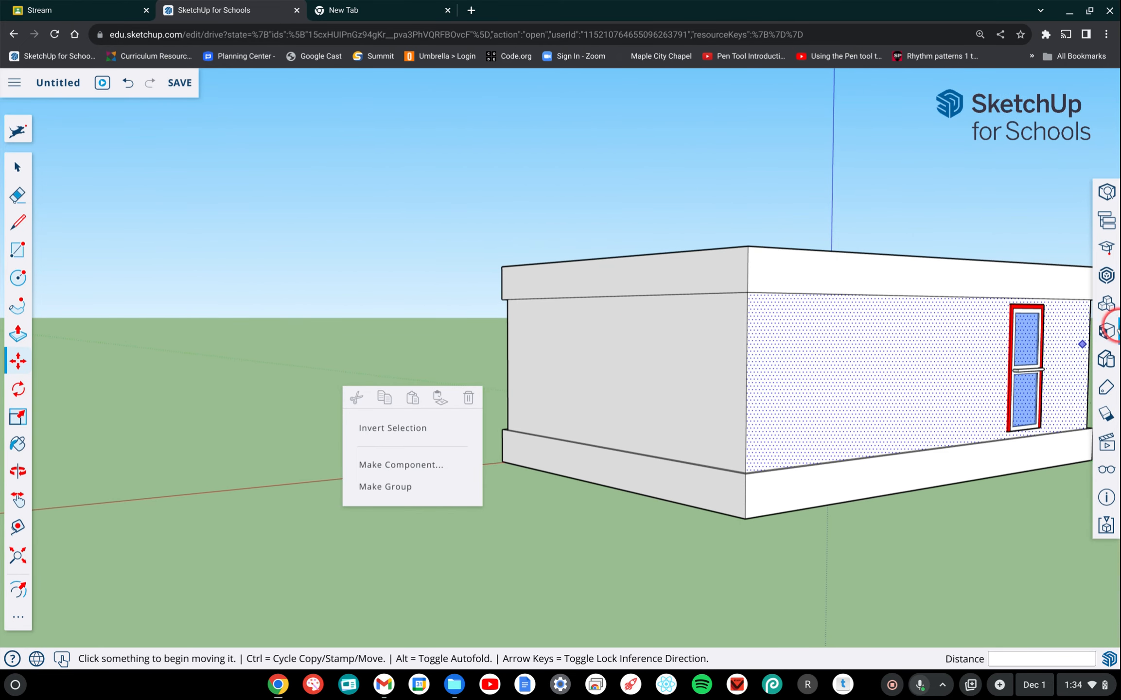
scroll(1056, 365, "down", 2)
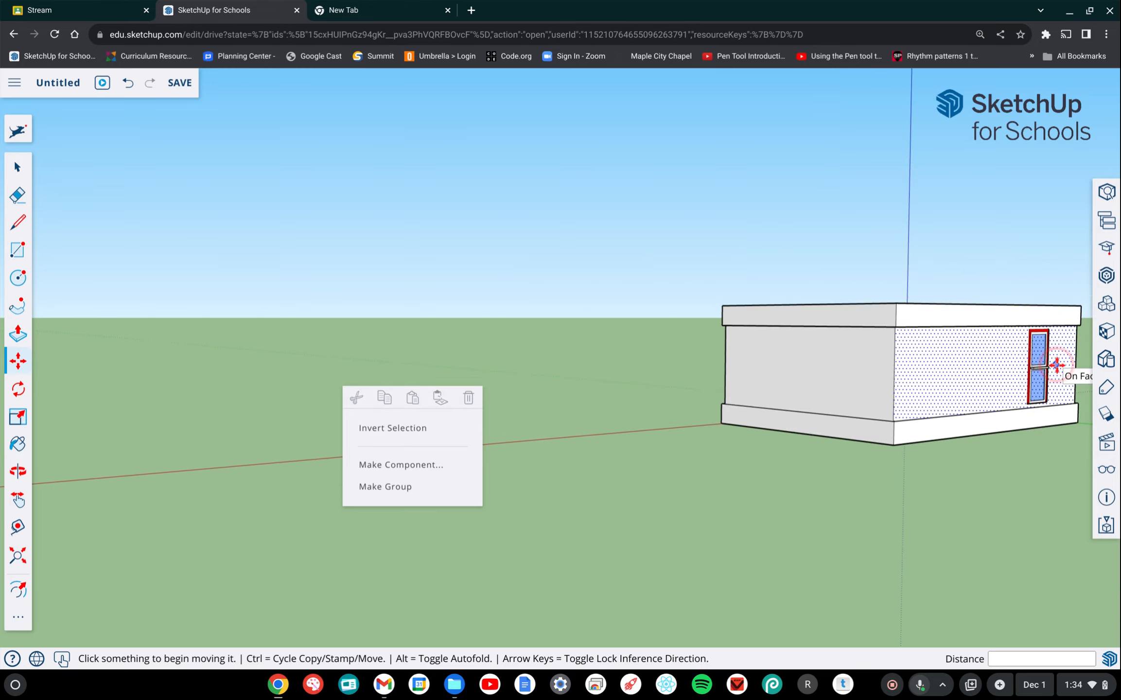
scroll(1057, 364, "up", 10, "ctrl")
scroll(1056, 364, "right", 3, "ctrl")
scroll(1057, 365, "left", 8, "ctrl")
scroll(1056, 365, "left", 5, "ctrl")
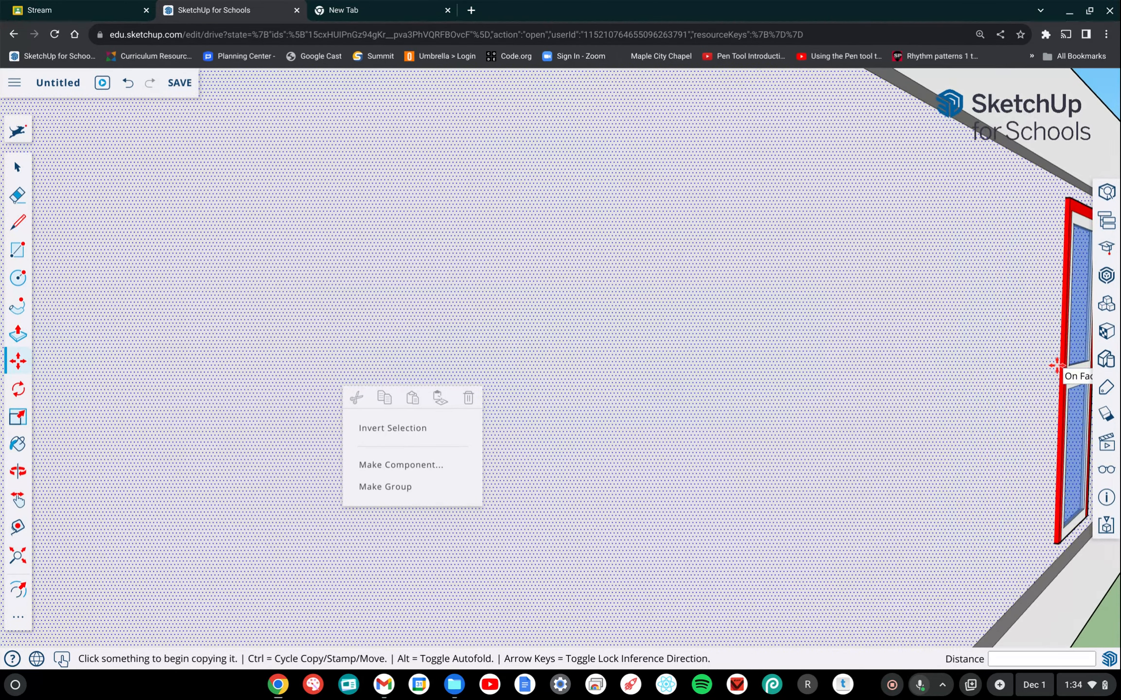
scroll(1056, 365, "left", 6, "ctrl")
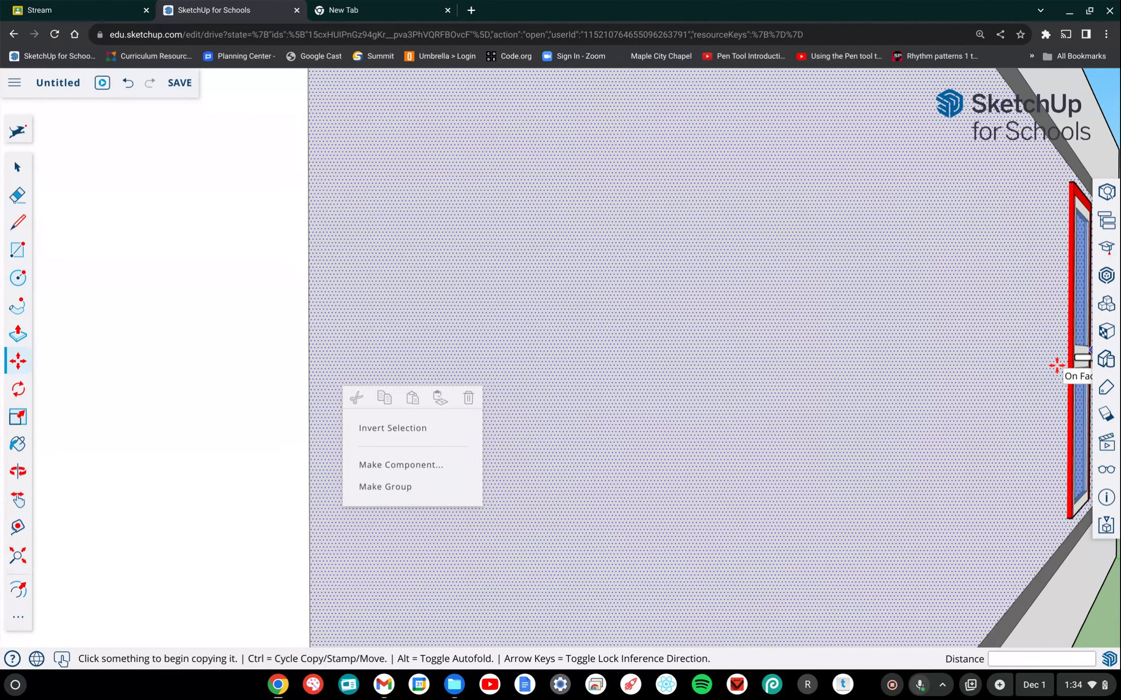
scroll(1057, 365, "down", 2)
scroll(1056, 365, "up", 3)
scroll(1056, 365, "down", 3)
scroll(1057, 365, "down", 5)
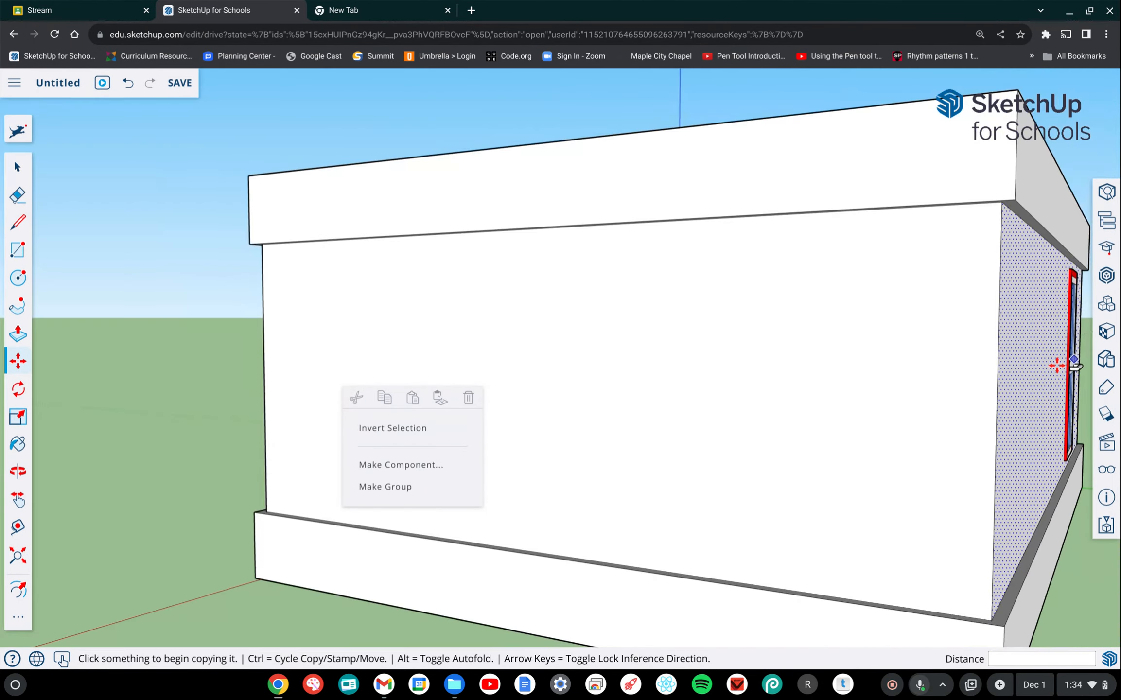
scroll(1057, 365, "left", 6)
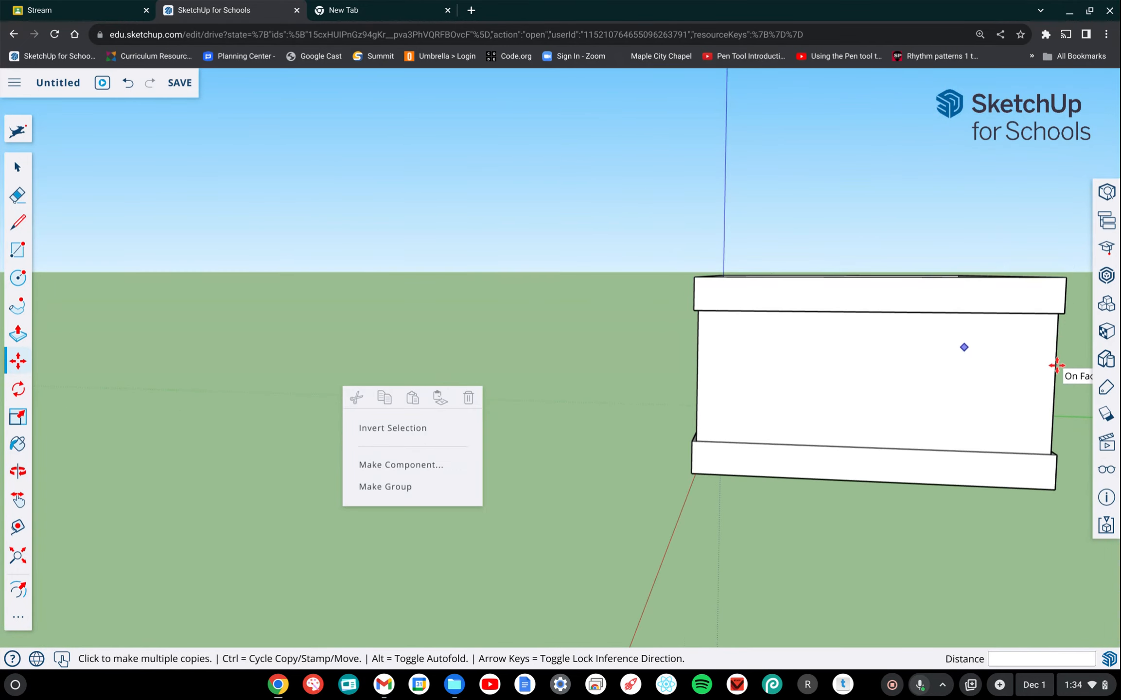
scroll(1057, 365, "left", 8)
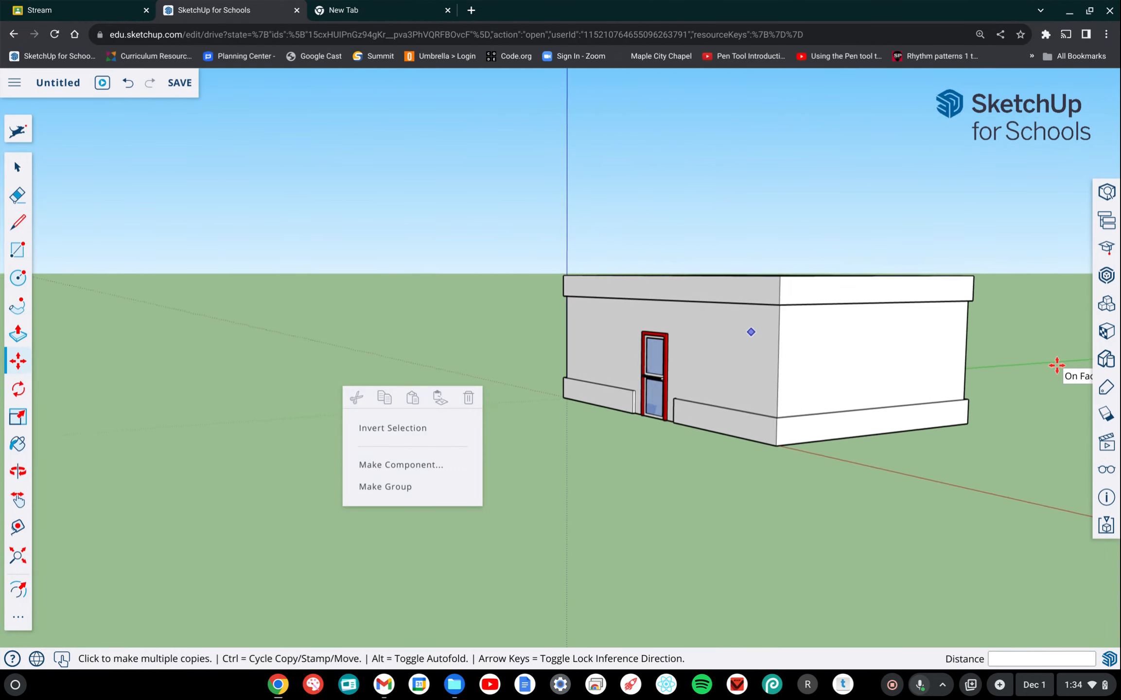
scroll(1057, 365, "right", 8)
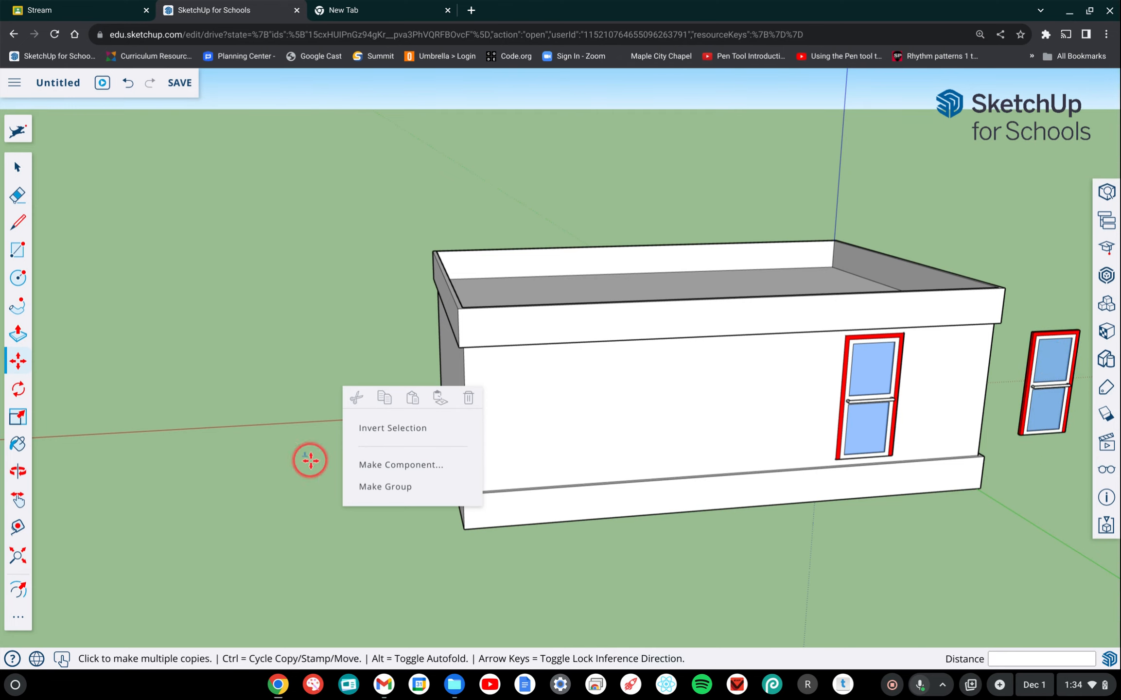
Rotate the freestanding door 180° about the midpoint of its bottom edge
left_click(18, 390)
key("Escape")
scroll(1013, 469, "down", 3)
scroll(1014, 469, "up", 8)
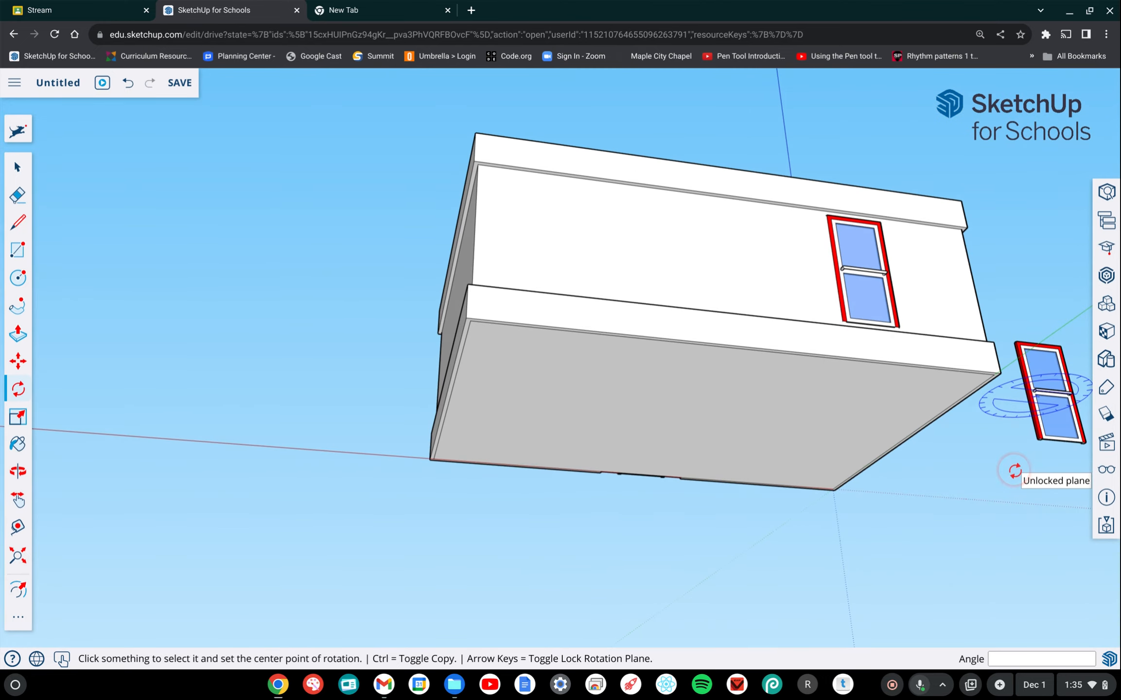
scroll(1014, 471, "right", 3)
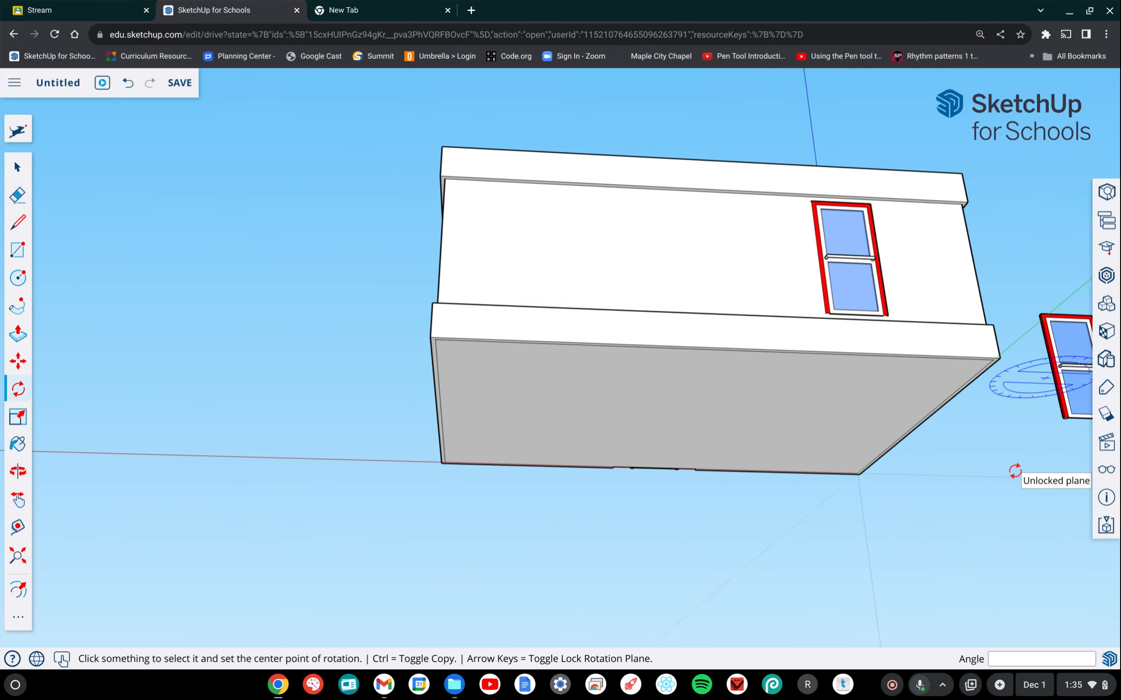
scroll(1015, 470, "left", 3)
scroll(1015, 470, "right", 6)
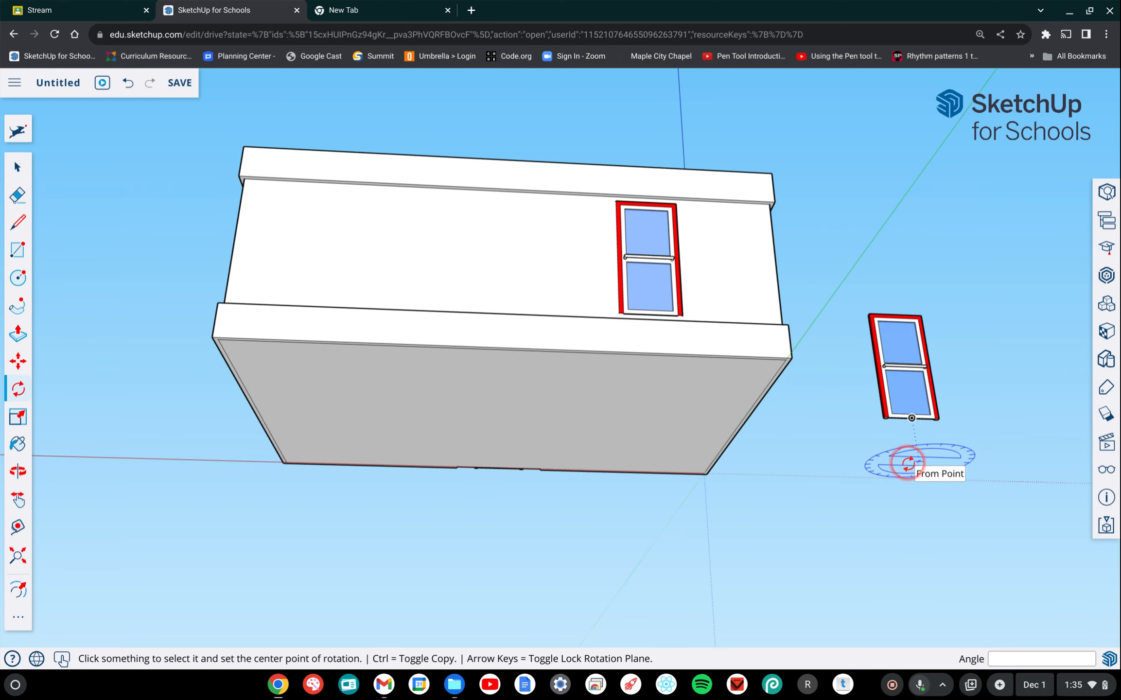
left_click(882, 422)
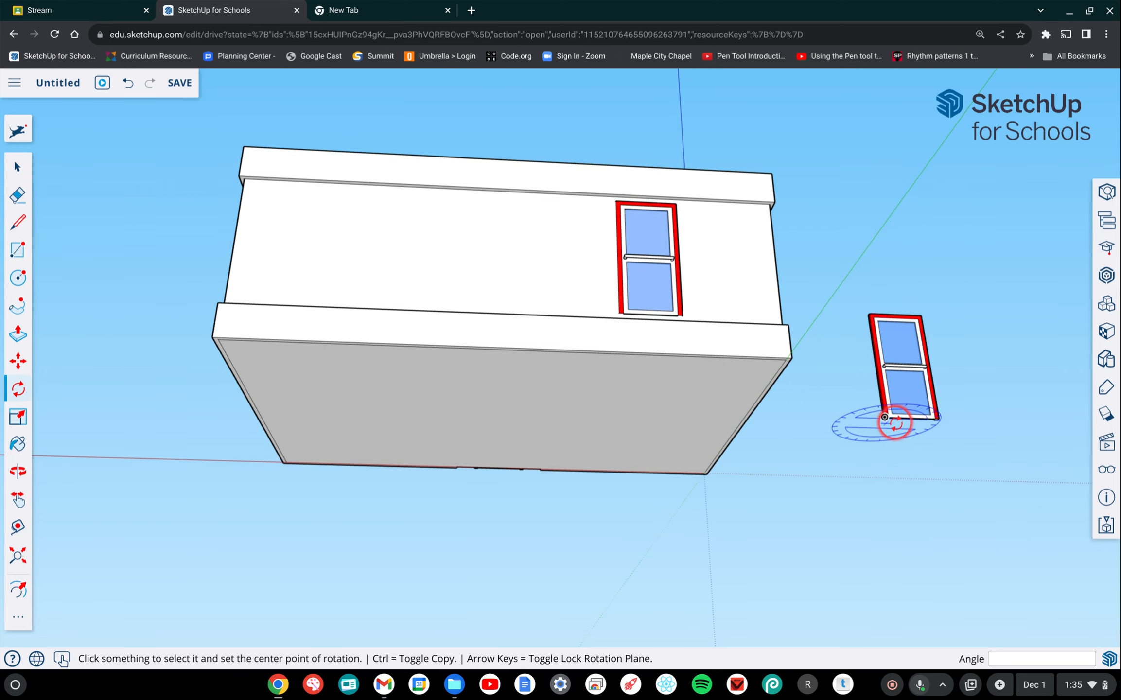
middle_click_drag(908, 423, 908, 423)
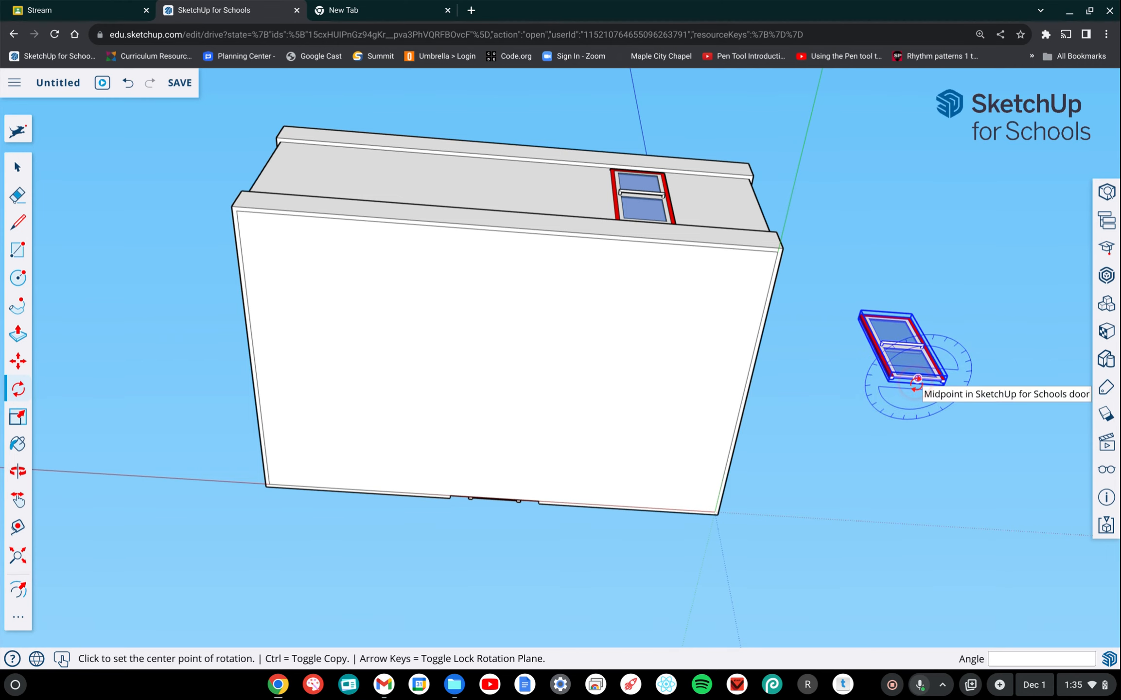
scroll(916, 383, "up", 4)
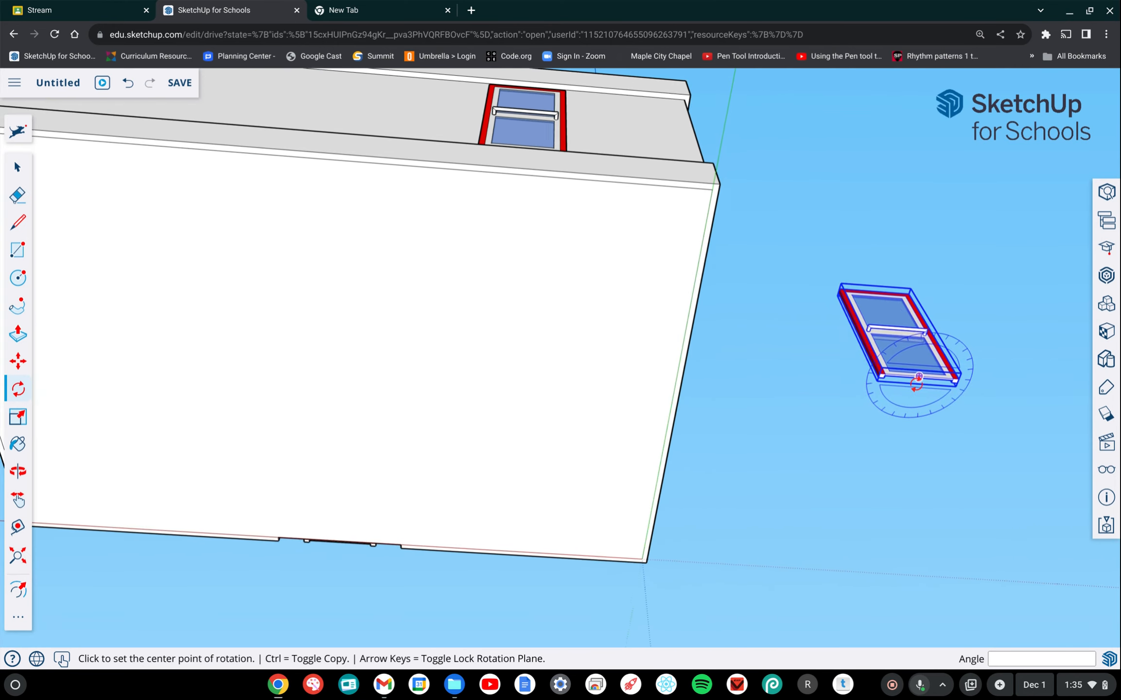
scroll(918, 377, "up", 5)
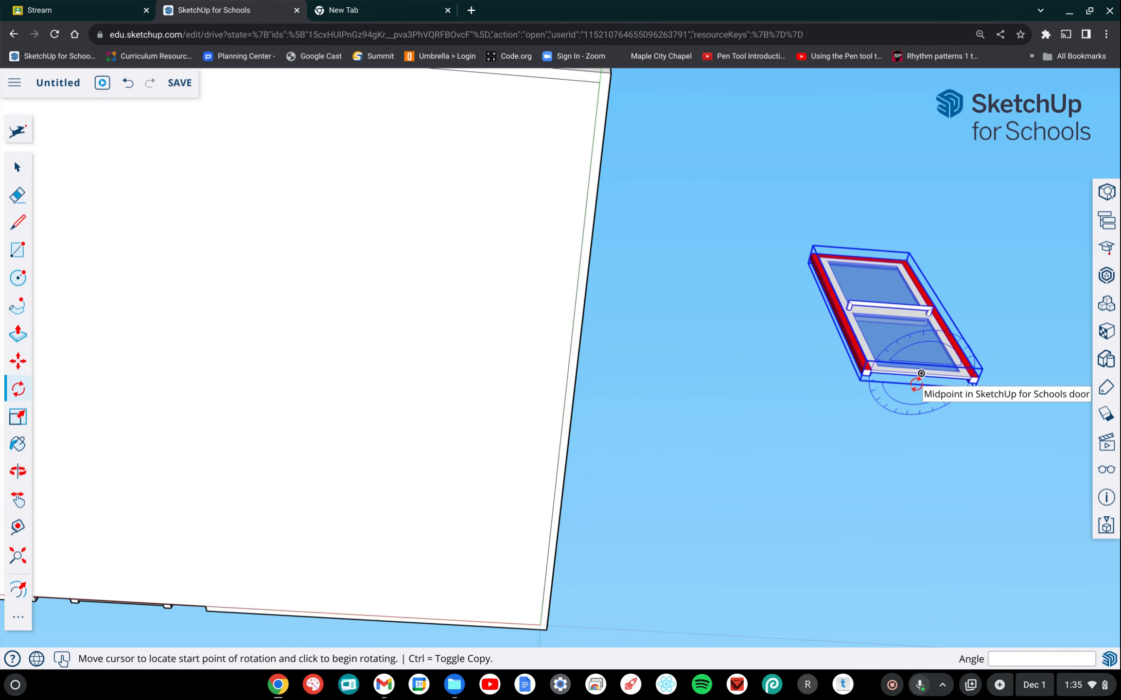
scroll(921, 373, "up", 5)
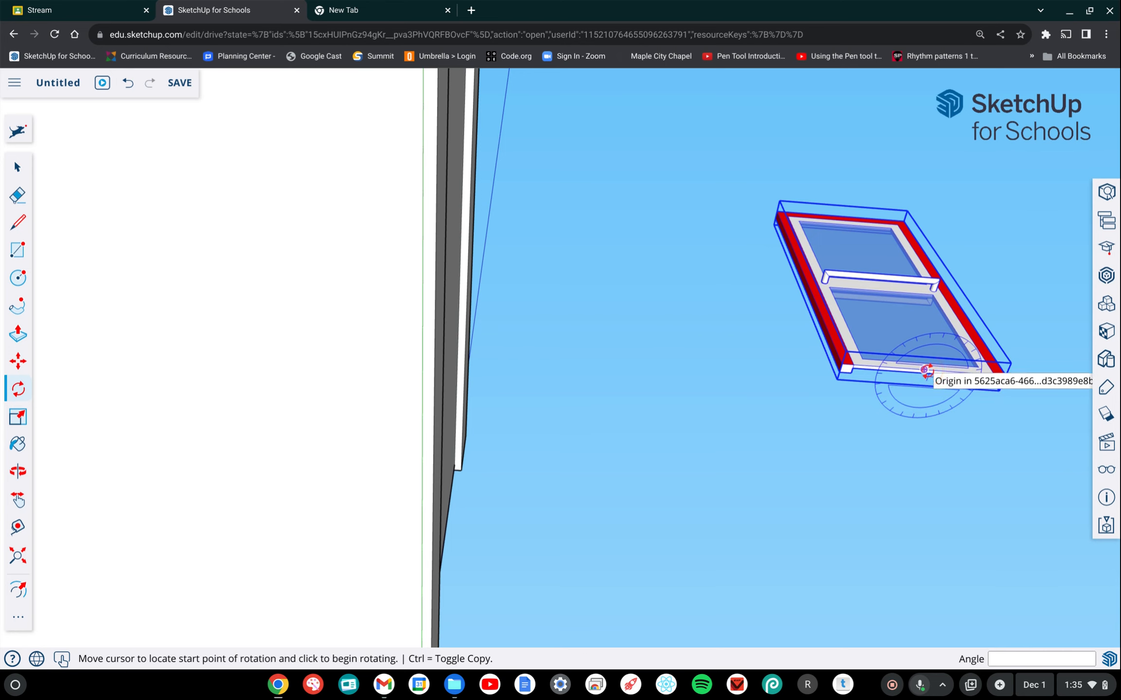
left_click(1023, 382)
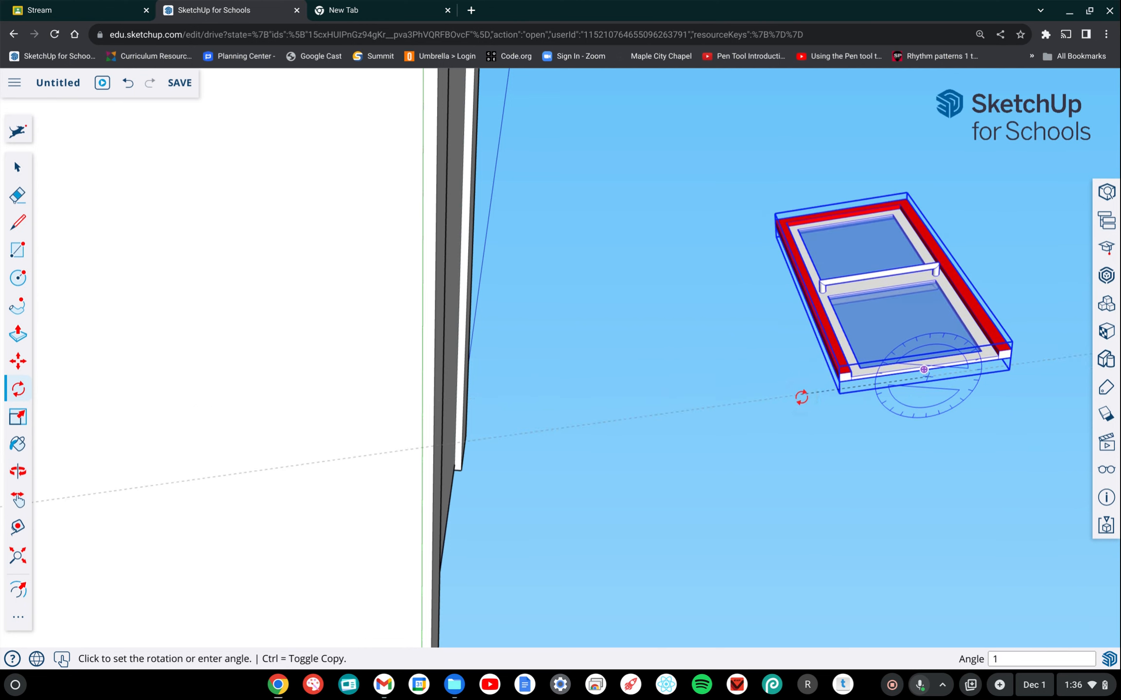
left_click(801, 397)
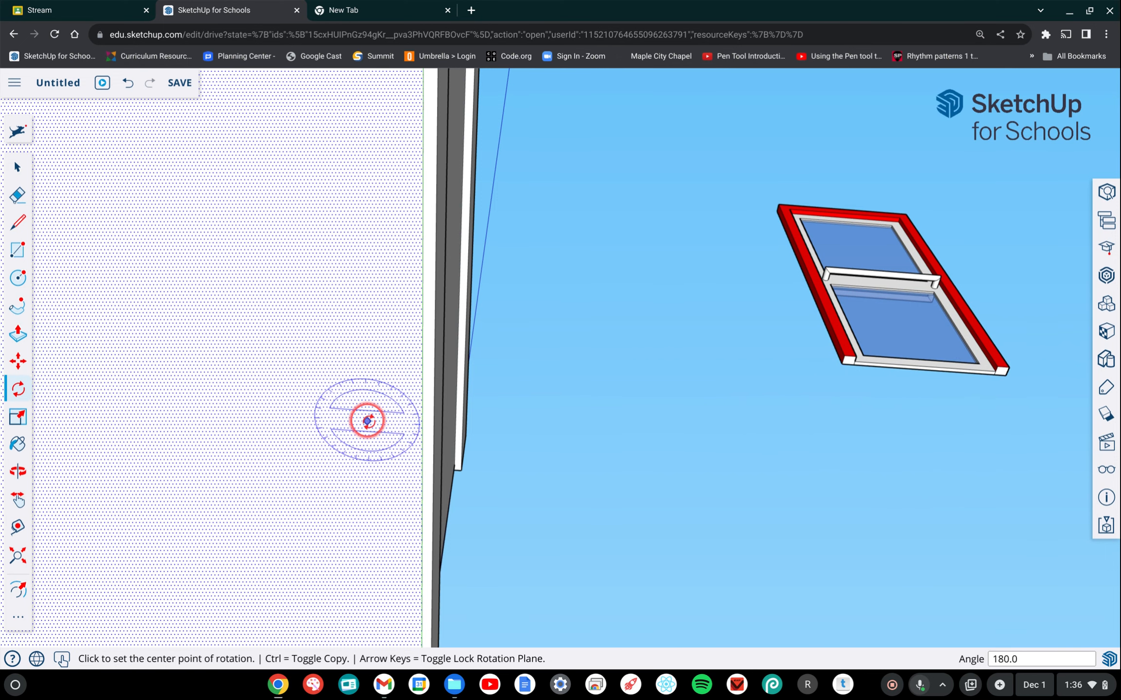
Move the rotated door by its bottom midpoint about 9' 5" to a spot in open space beside the building
left_click(21, 362)
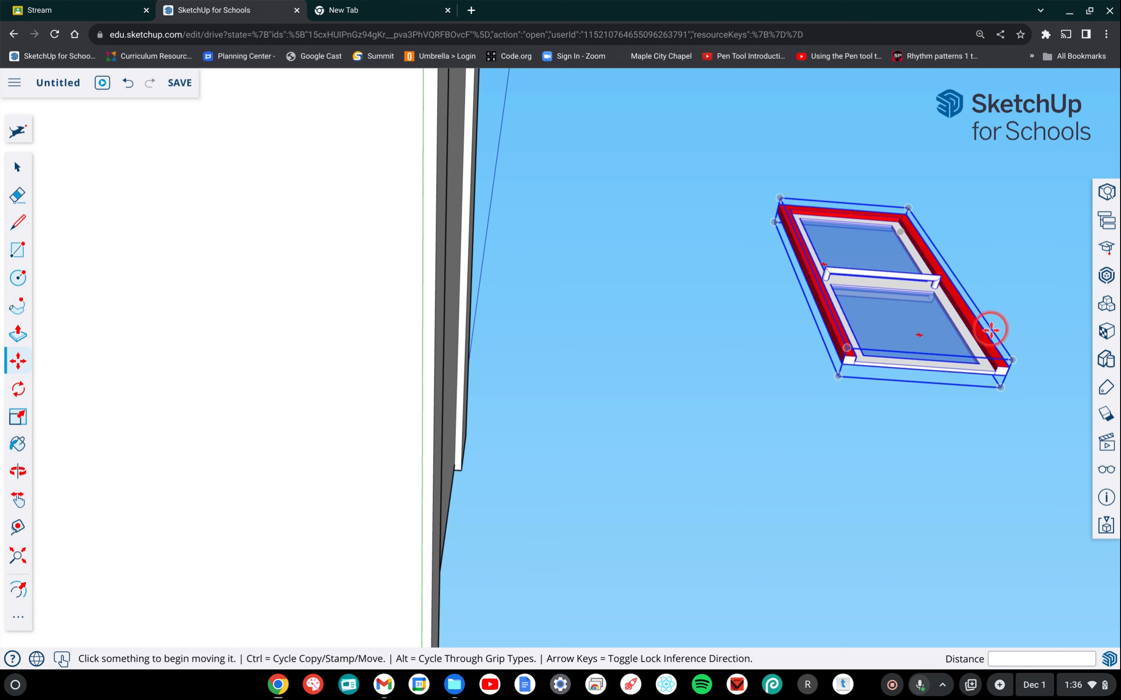
left_click(924, 372)
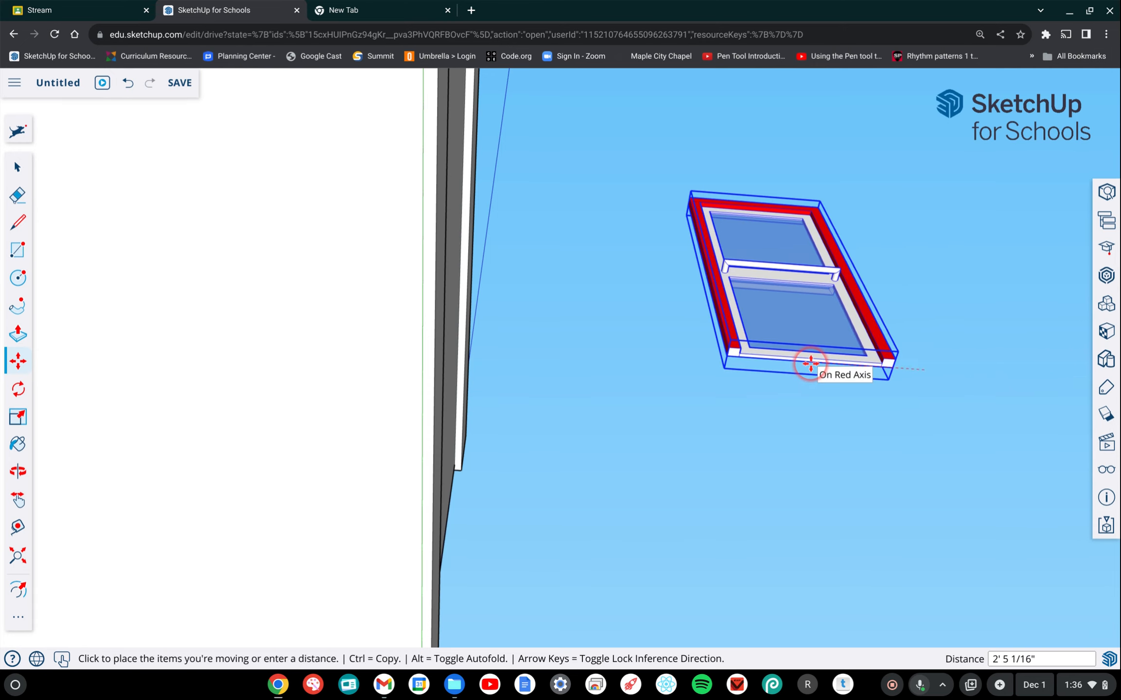
middle_click_drag(810, 364, 810, 544)
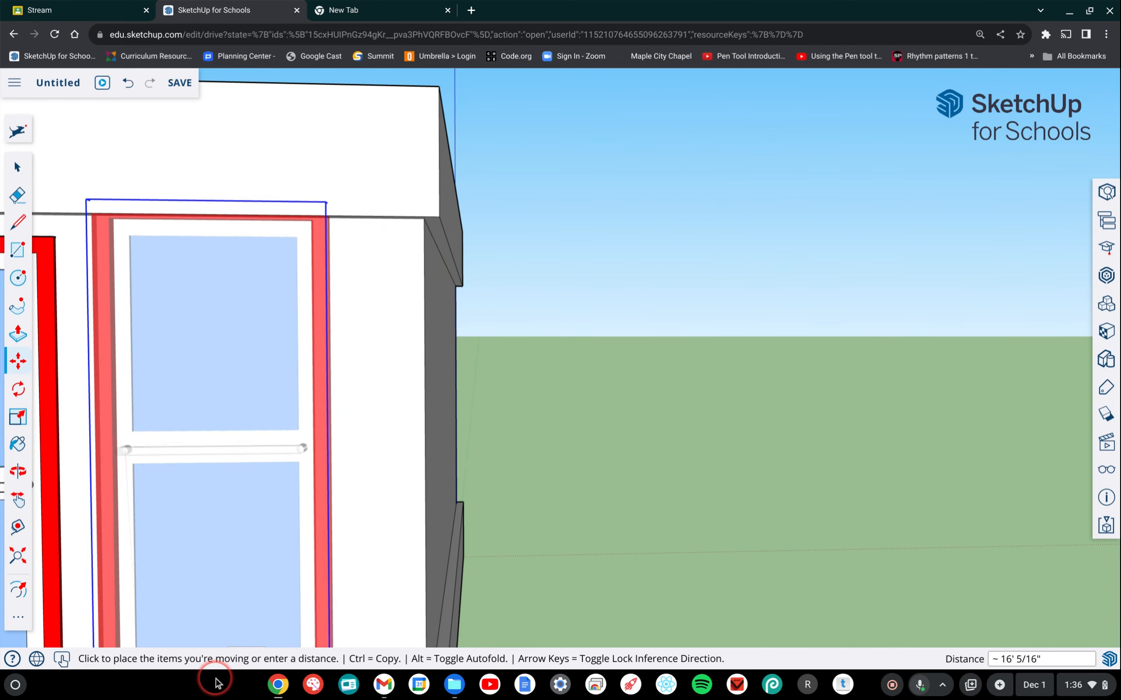
key("super")
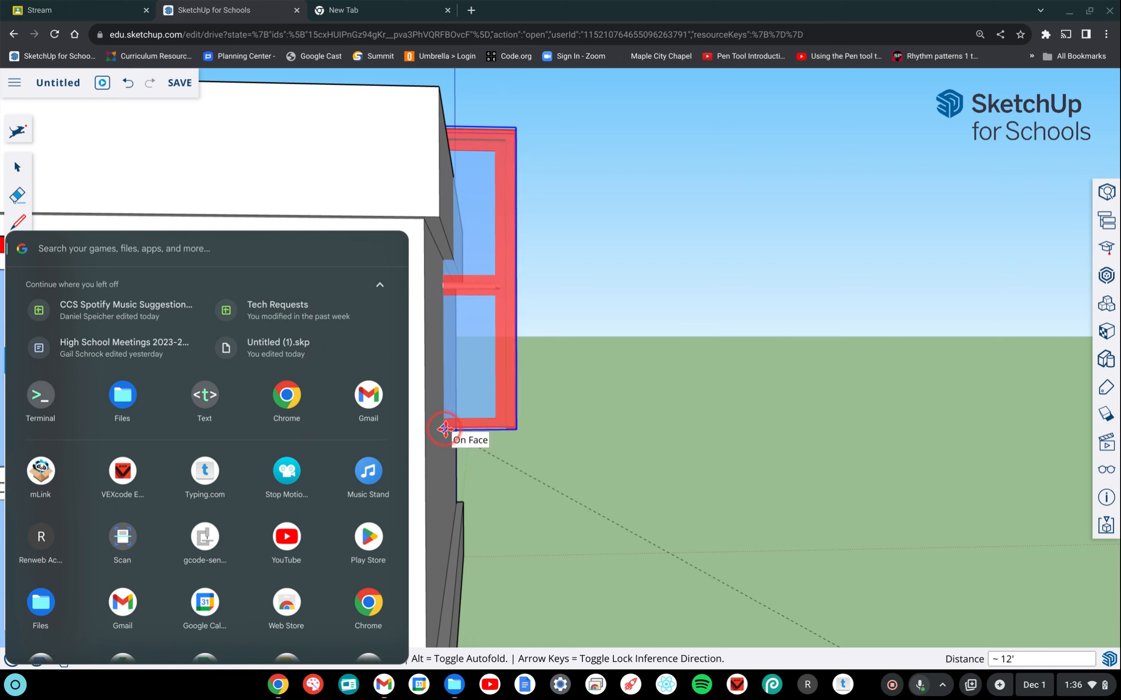
scroll(604, 395, "up", 3)
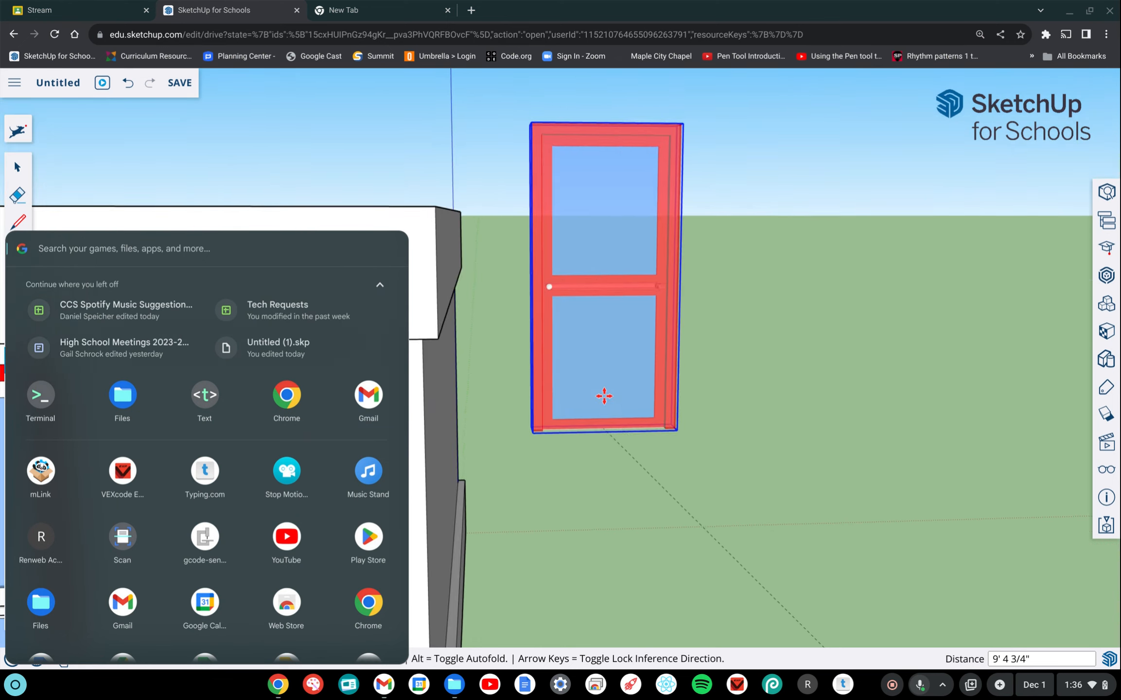
scroll(604, 396, "down", 2)
left_click(605, 395)
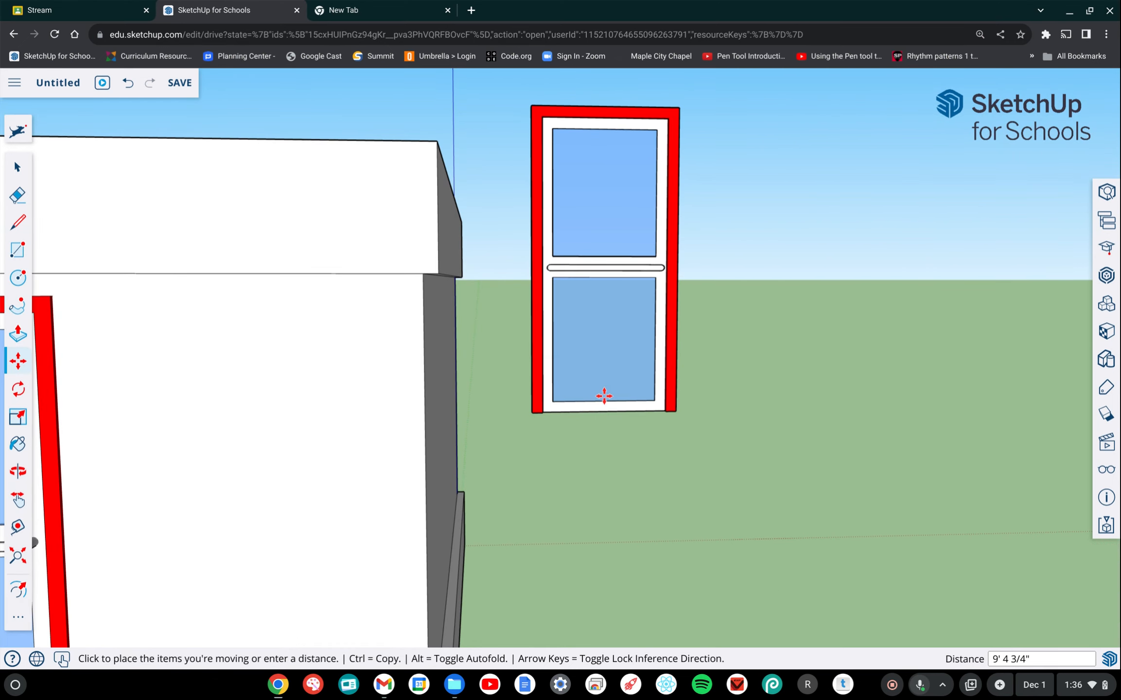
Move the rotated door from its bottom midpoint about 18' 2" onto the rear wall, beside the existing door and just above the base trim
scroll(605, 420, "down", 5)
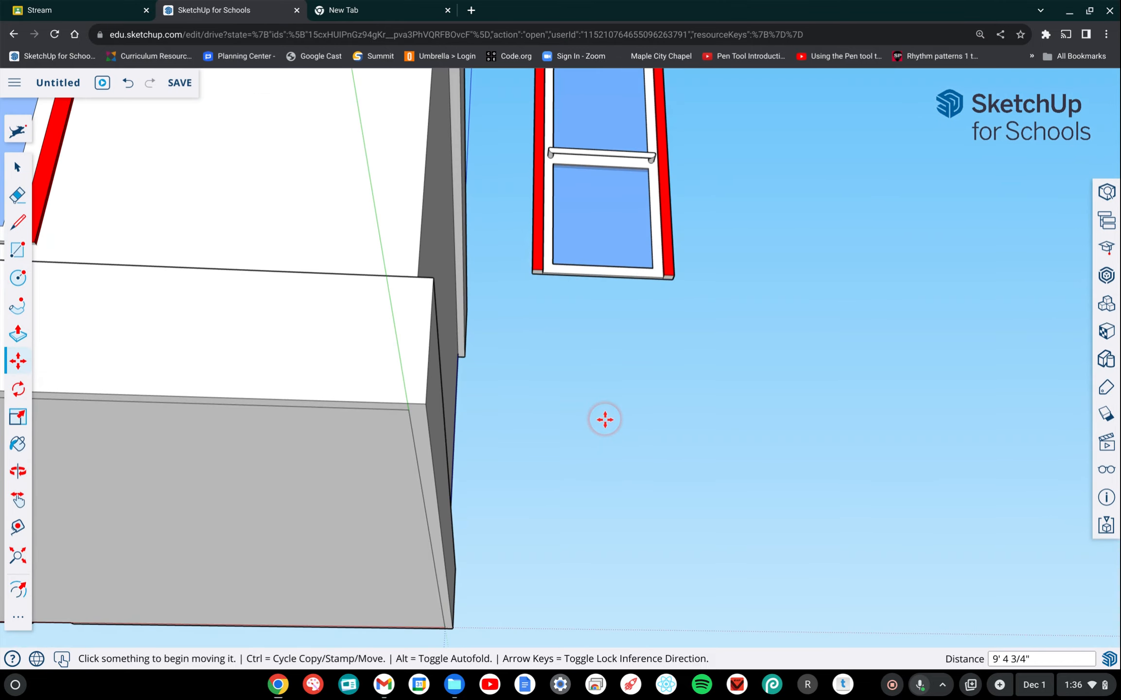
middle_click_drag(604, 282, 604, 281)
left_click(604, 282)
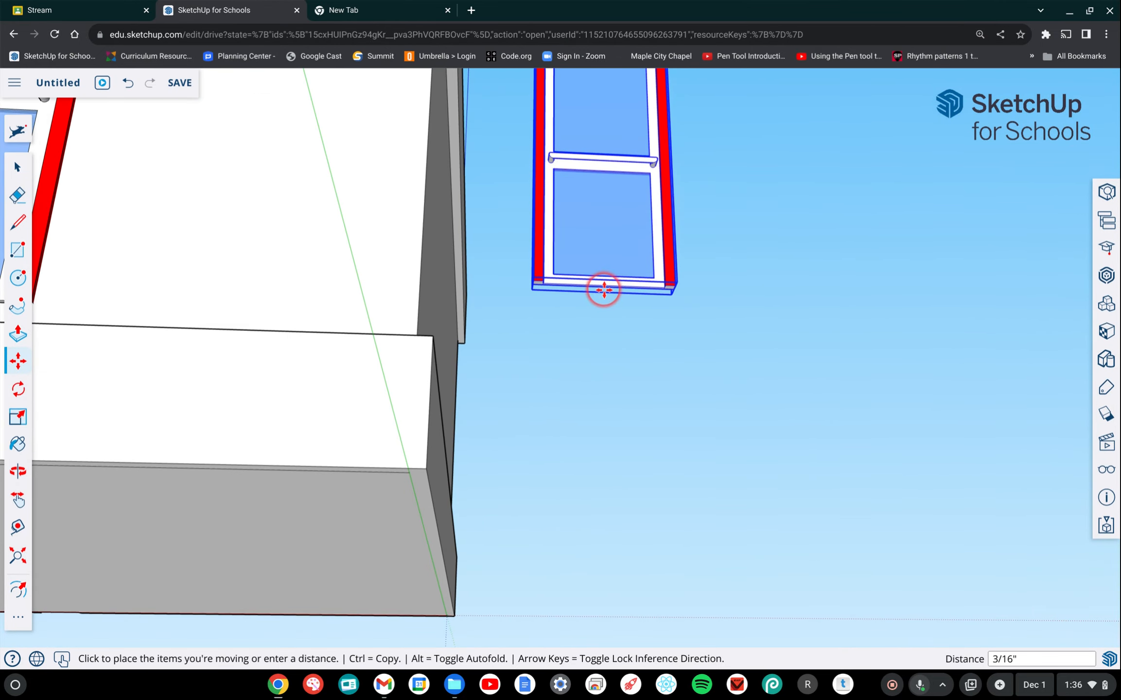
middle_click_drag(552, 399, 552, 400)
scroll(552, 399, "down", 3)
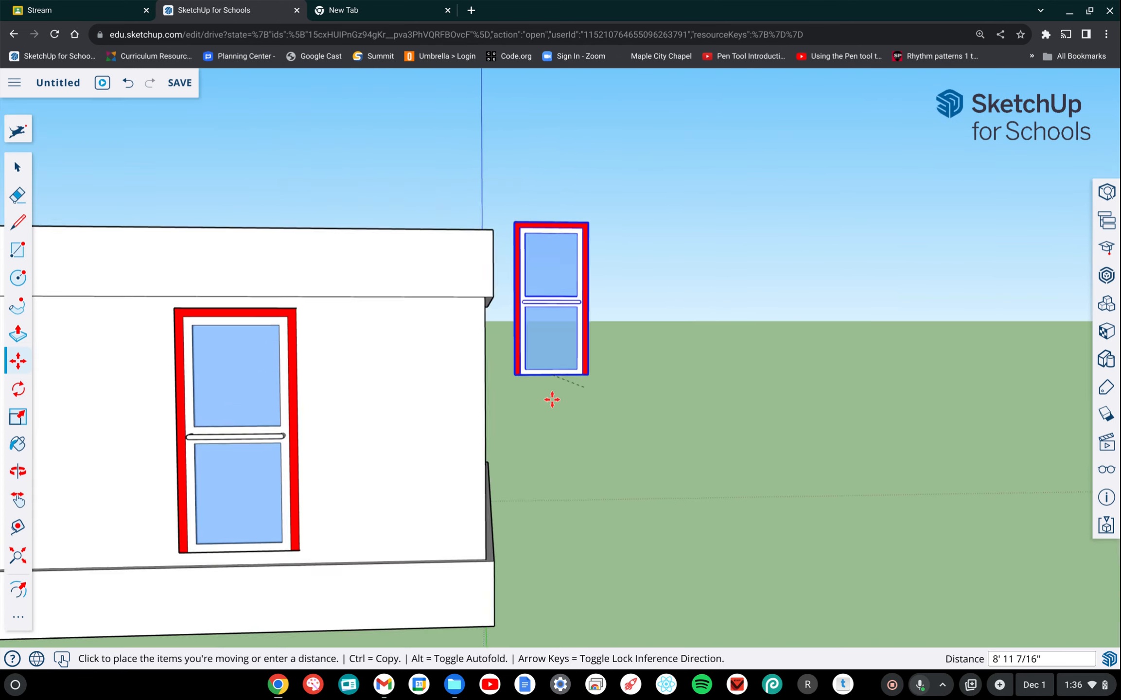
scroll(552, 399, "down", 3)
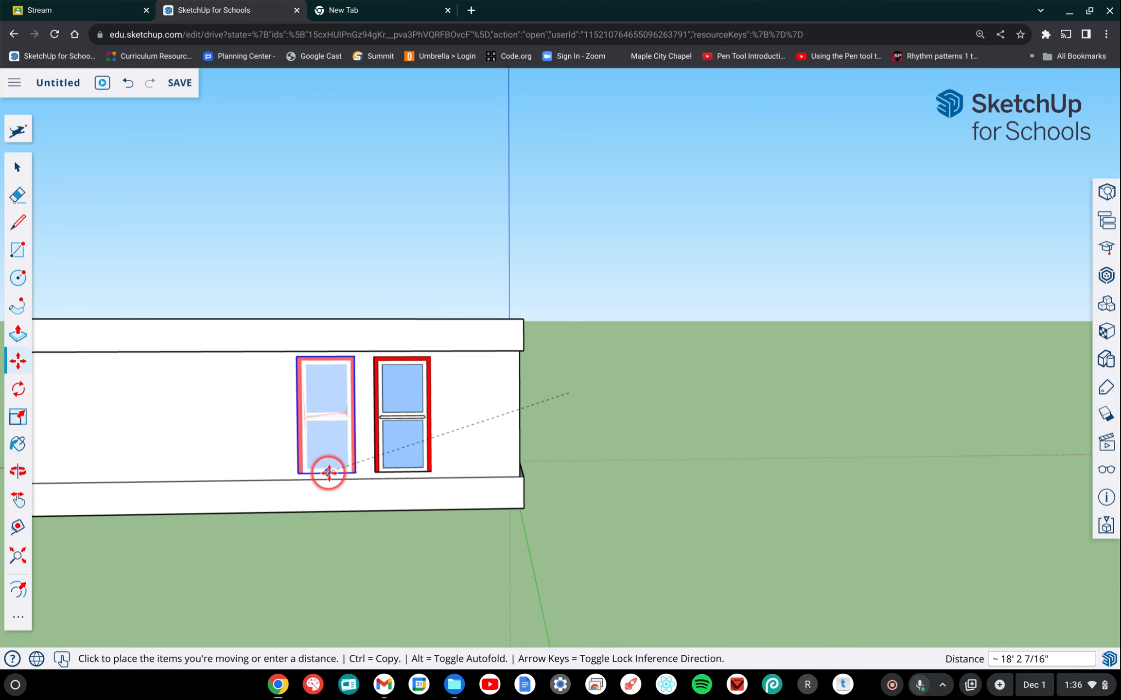
left_click(329, 471)
middle_click_drag(525, 421, 474, 430)
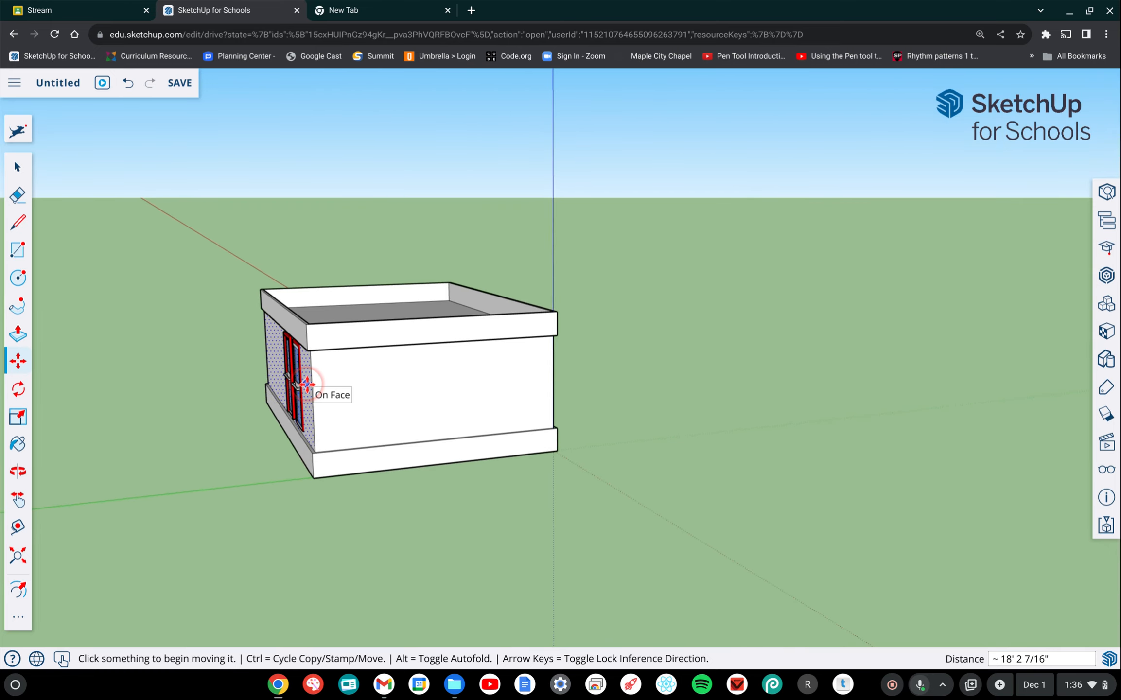
Switch the Move tool to copy mode and begin copying the rotated door on the rear wall, beside the roof trim's corner
scroll(307, 385, "up", 6)
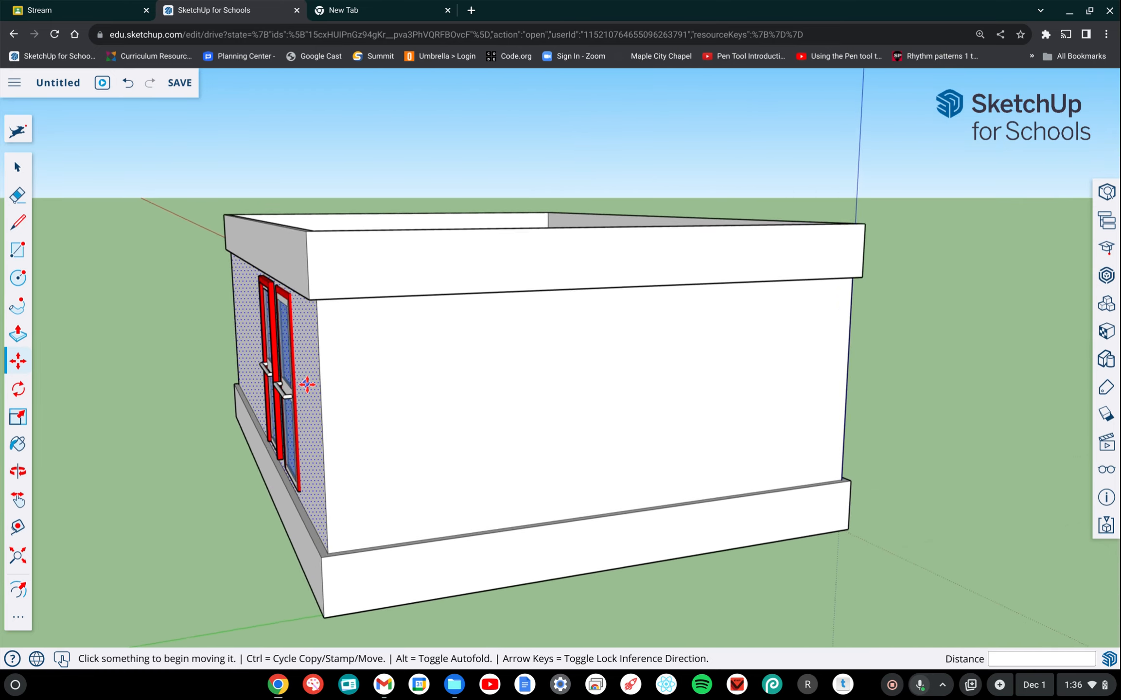
scroll(307, 384, "up", 6)
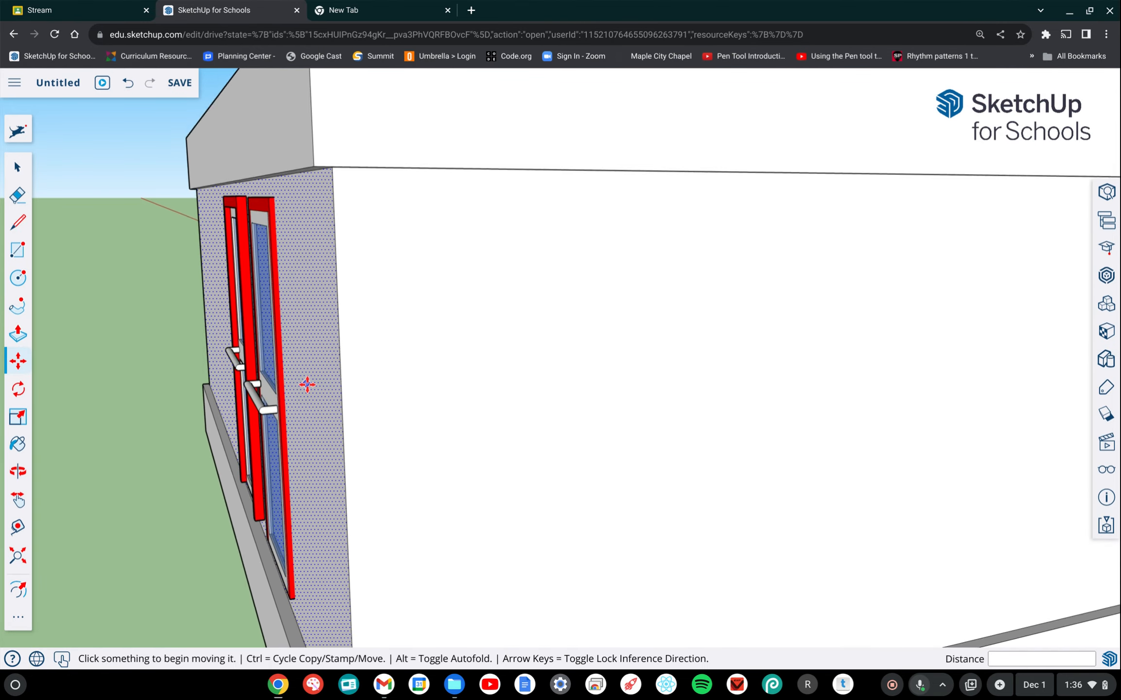
key("ctrl")
scroll(307, 384, "up", 4)
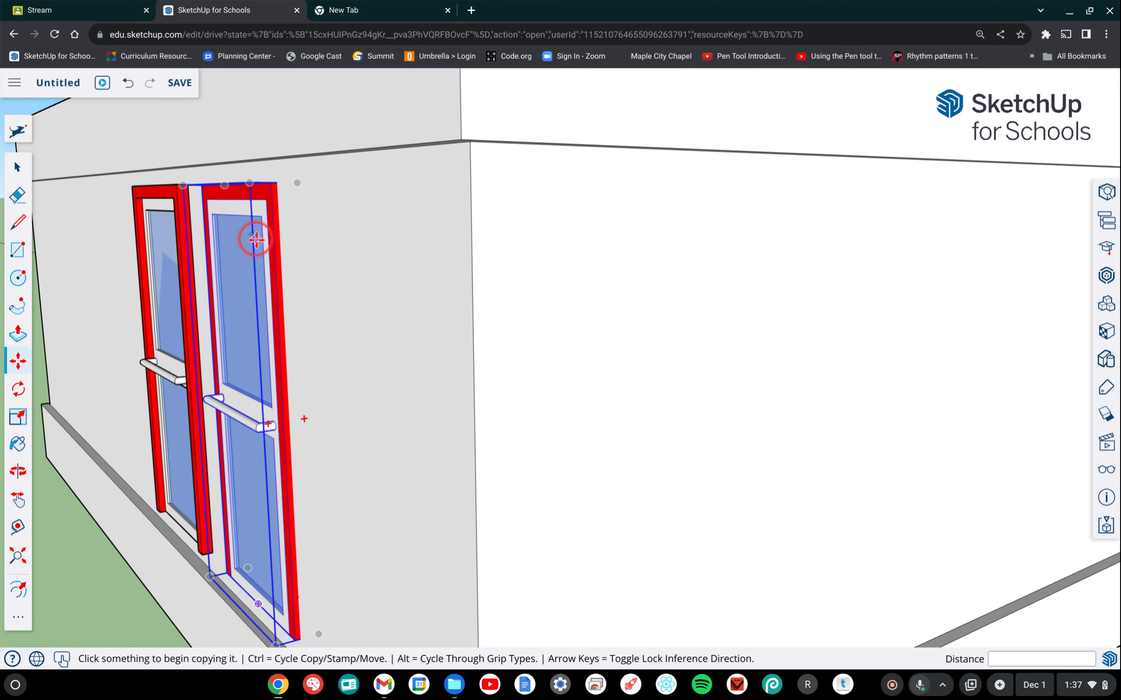
scroll(252, 239, "up", 2)
scroll(253, 238, "up", 2)
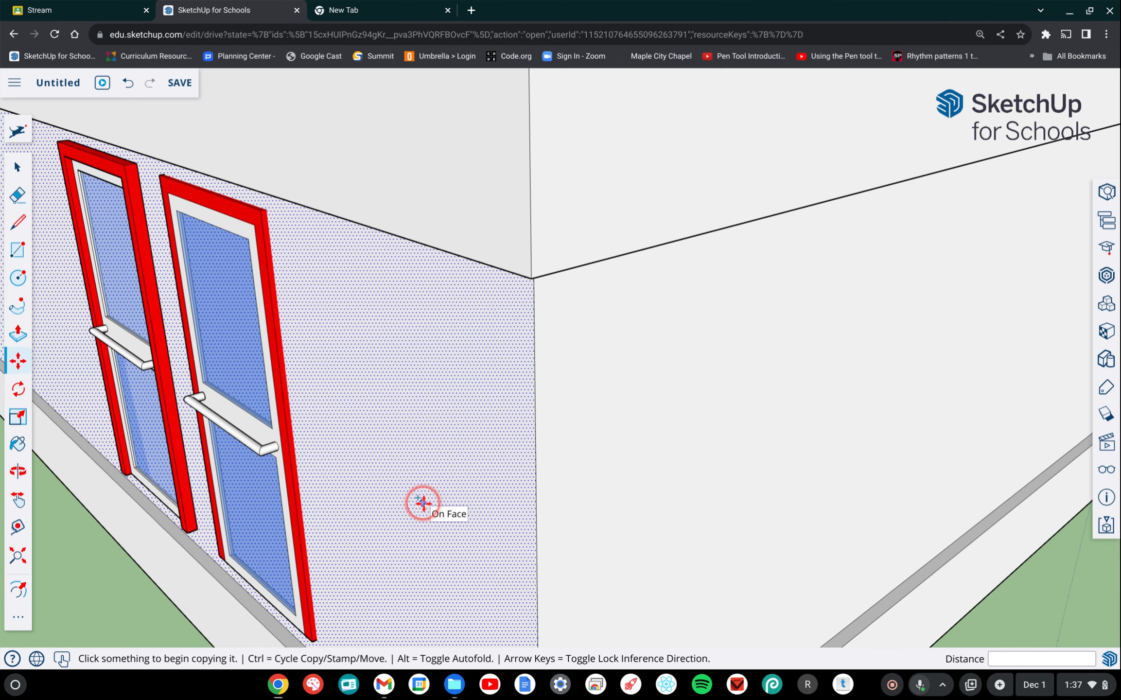
scroll(423, 503, "up", 5)
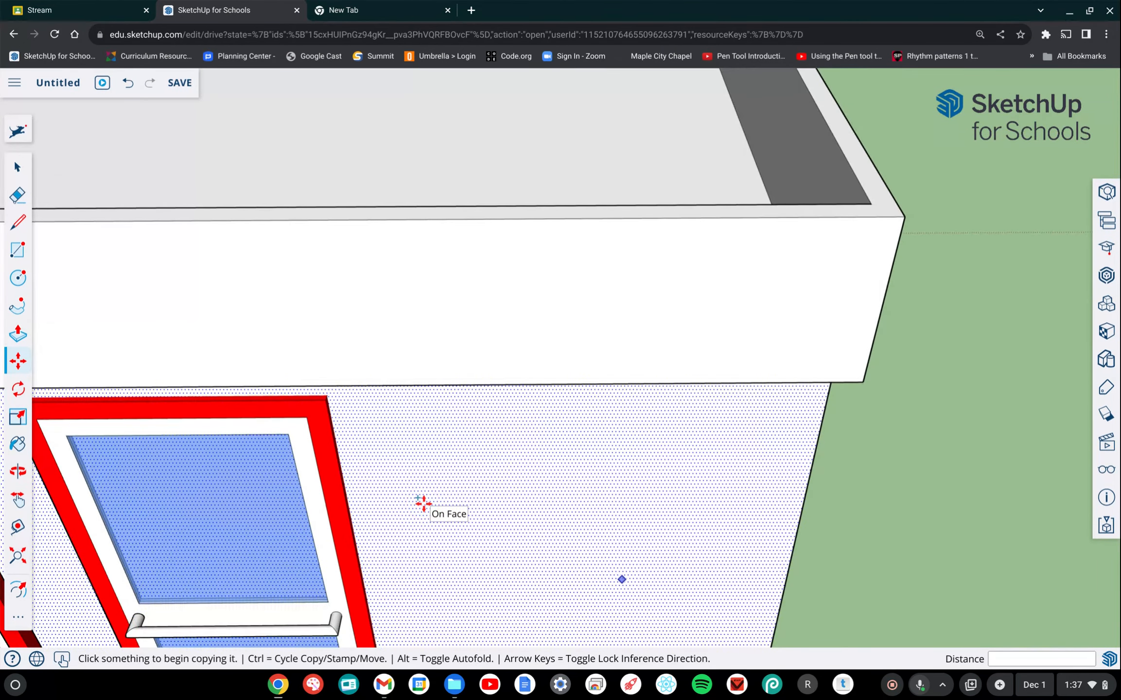
scroll(423, 503, "down", 3)
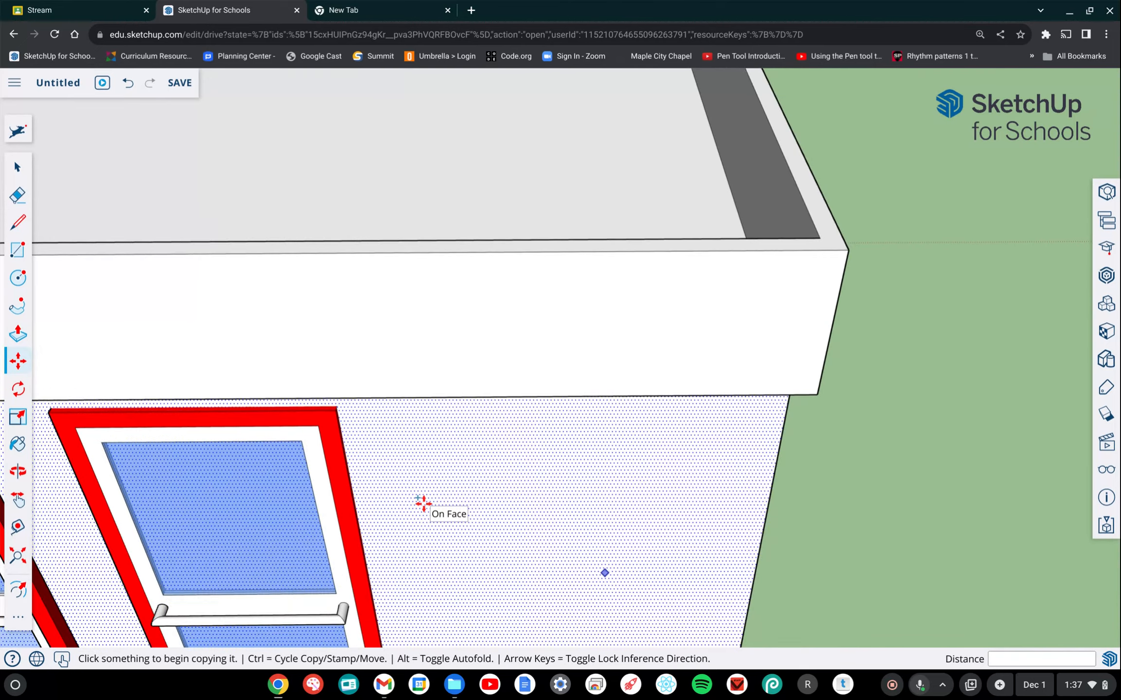
left_click(147, 573)
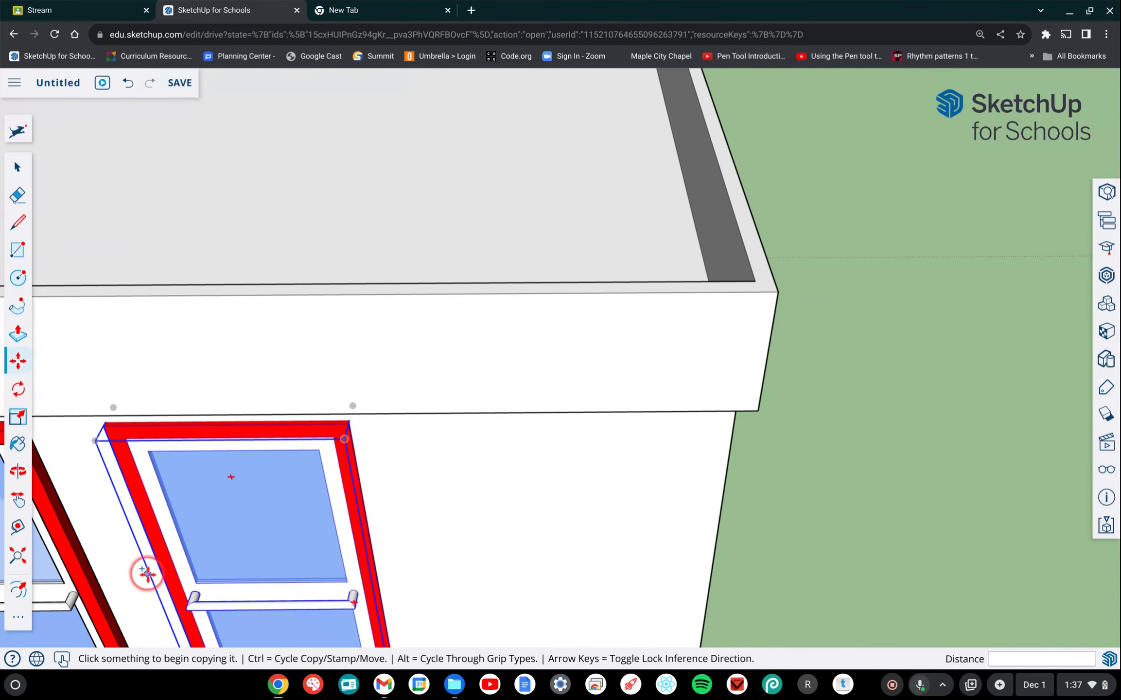